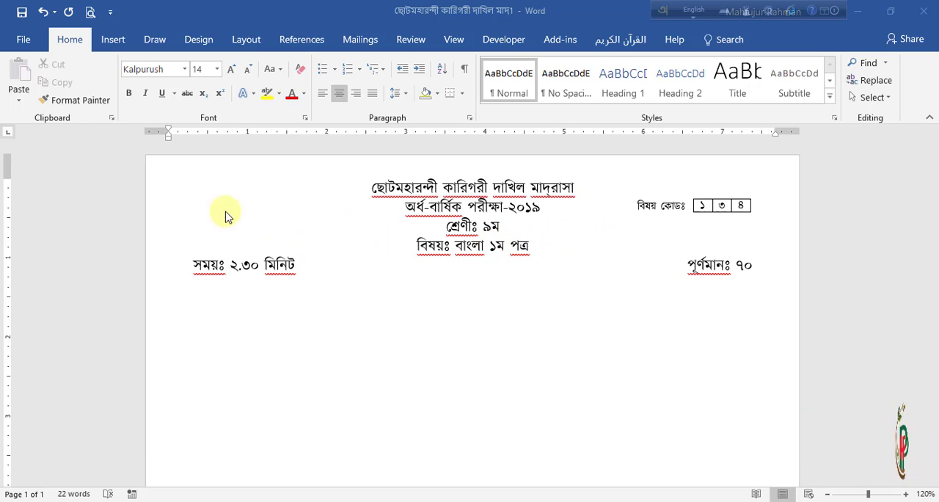
Step: Create a new blank document
click(24, 41)
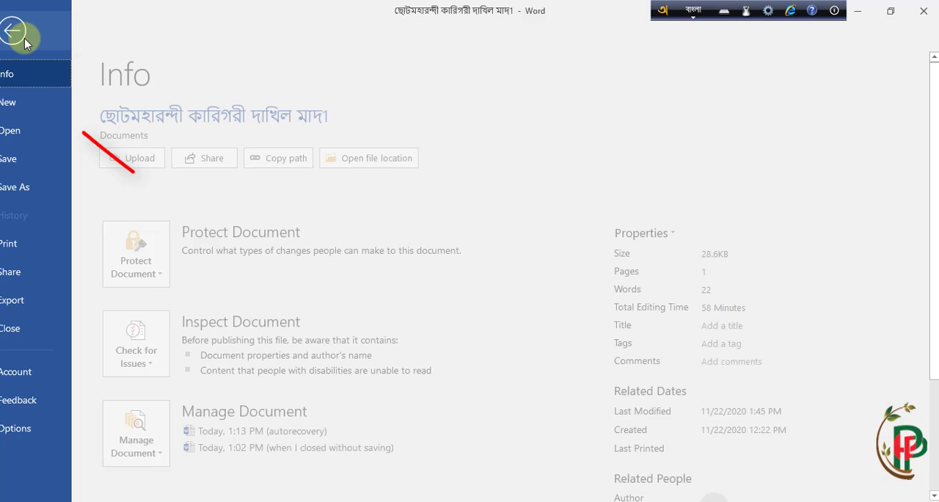
click(27, 105)
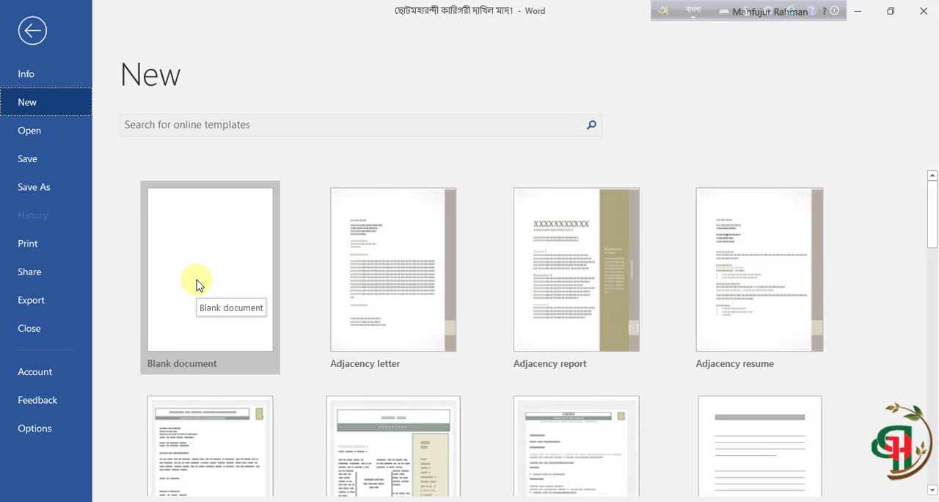
click(196, 285)
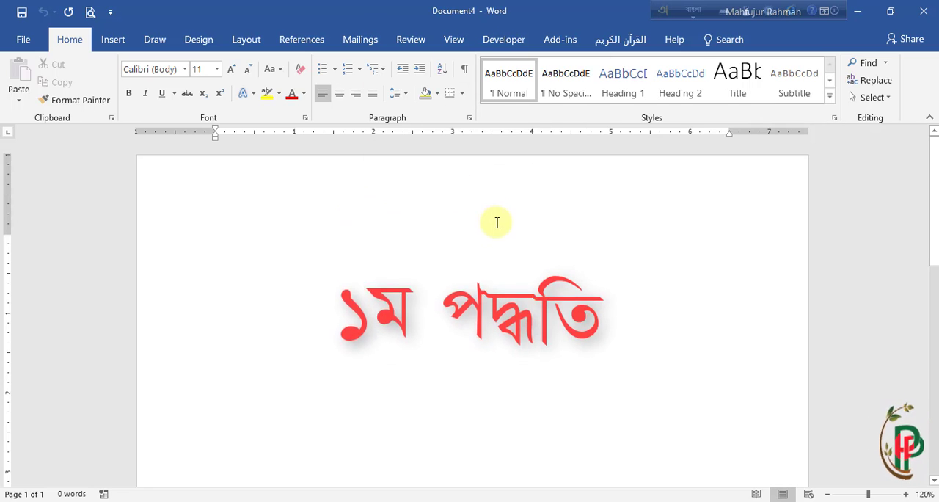
Step: Enter the label "বিষয় কোডঃ" in Bangla using the Kalpurush font
click(690, 11)
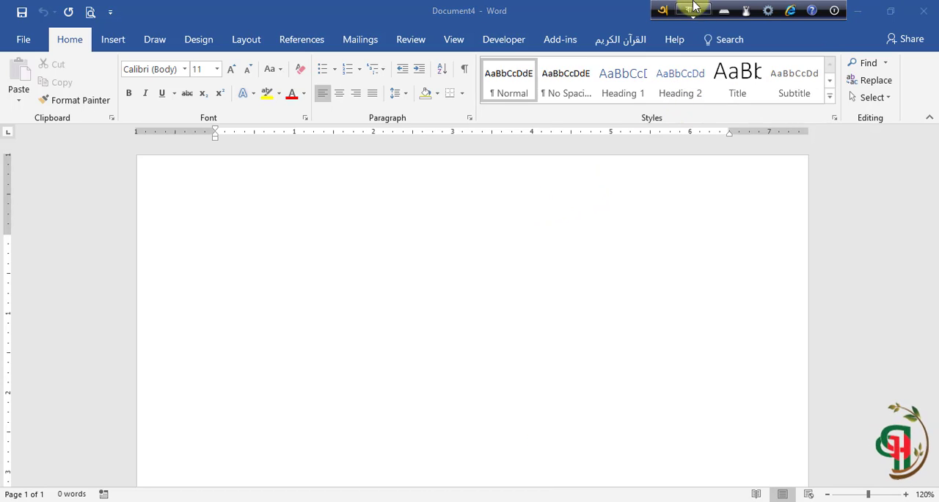
click(187, 70)
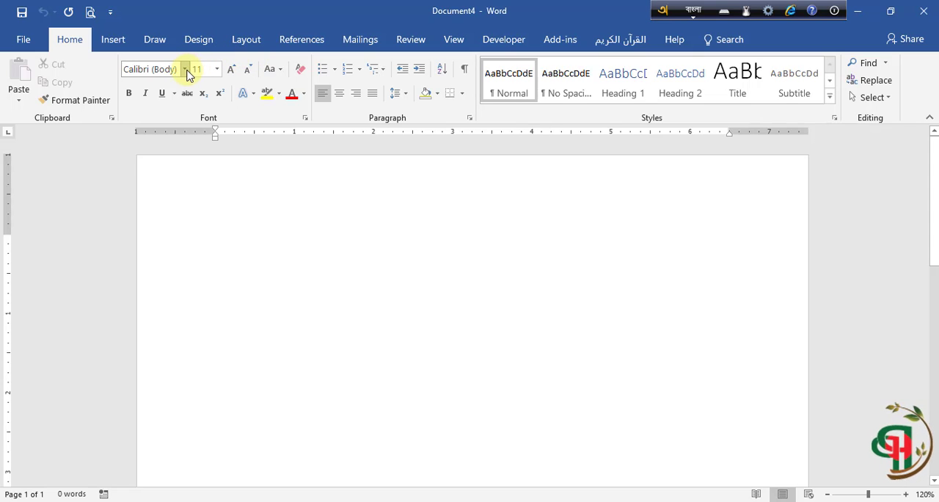
click(185, 69)
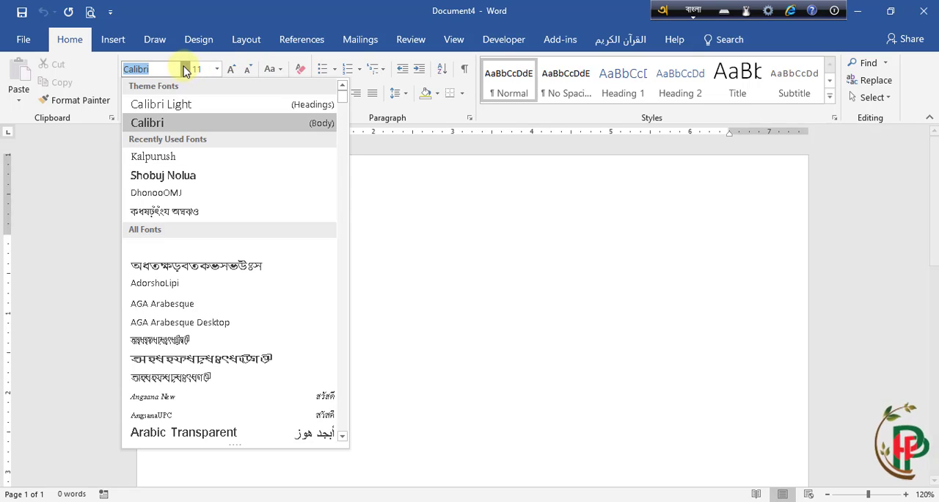
click(158, 156)
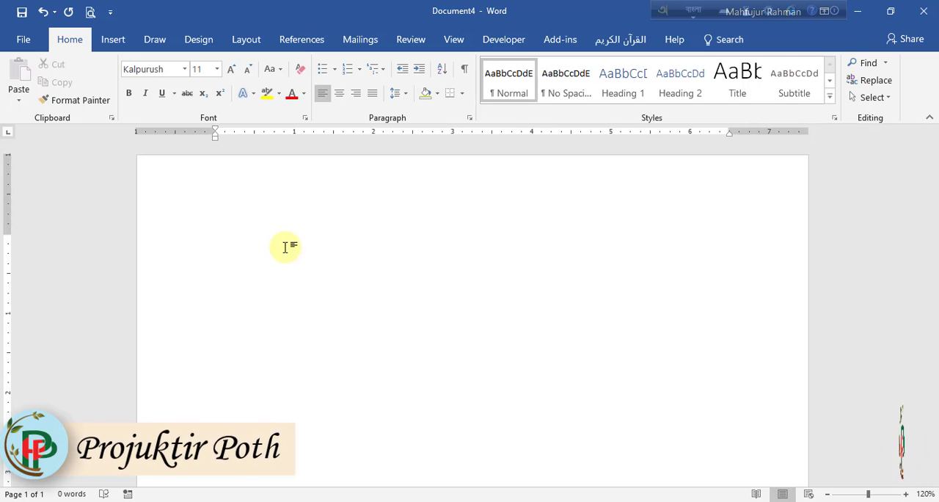
text(বিষয় কোডঃ)
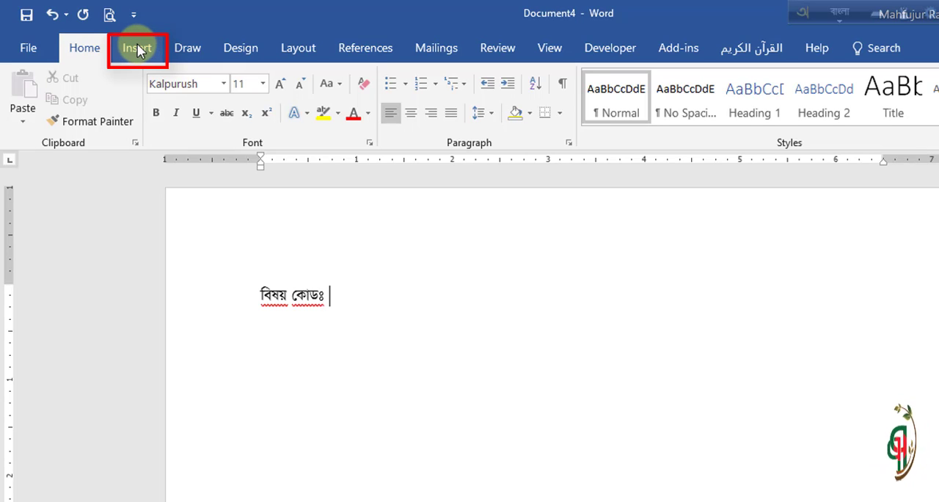
Step: Insert a table with 3 columns and 1 row below the subject code label
click(136, 46)
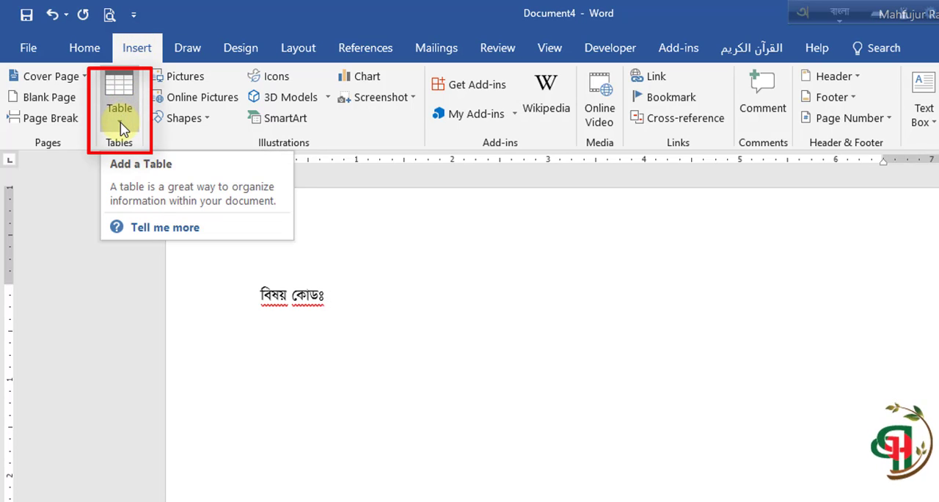
click(121, 125)
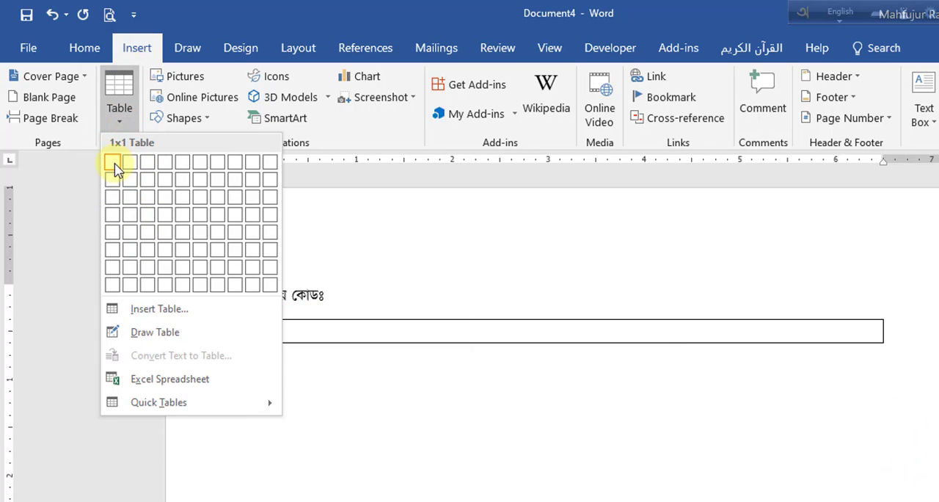
click(172, 311)
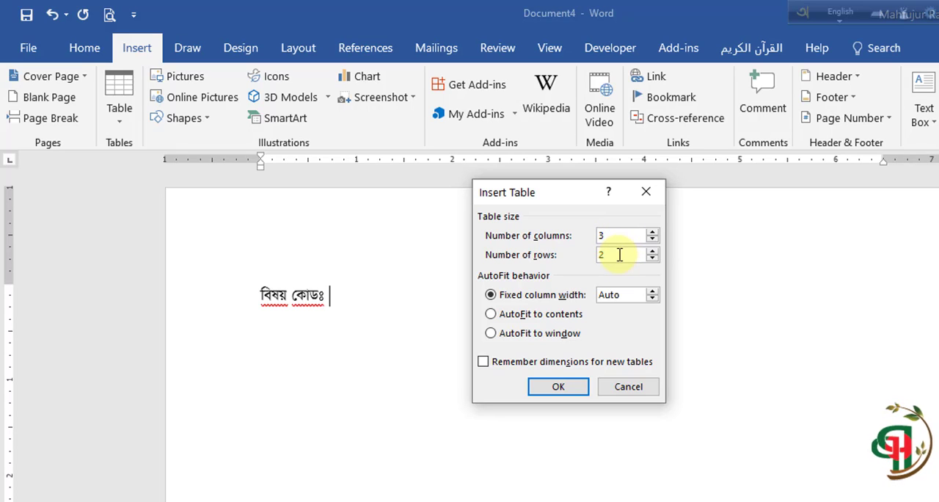
key(BackSpace)
text(1)
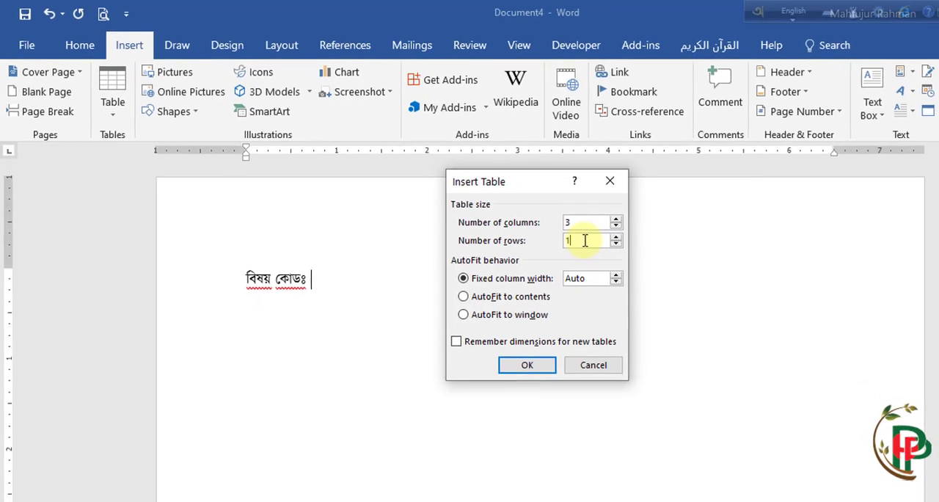
click(558, 387)
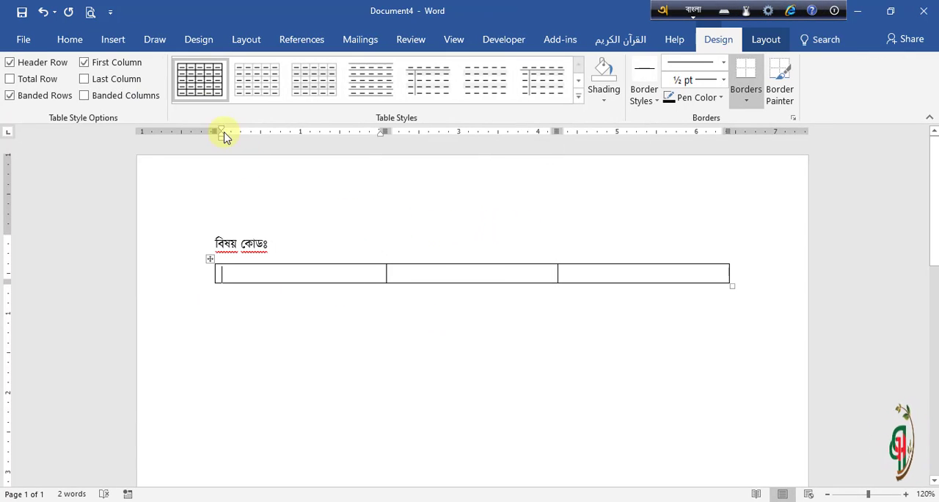
click(113, 40)
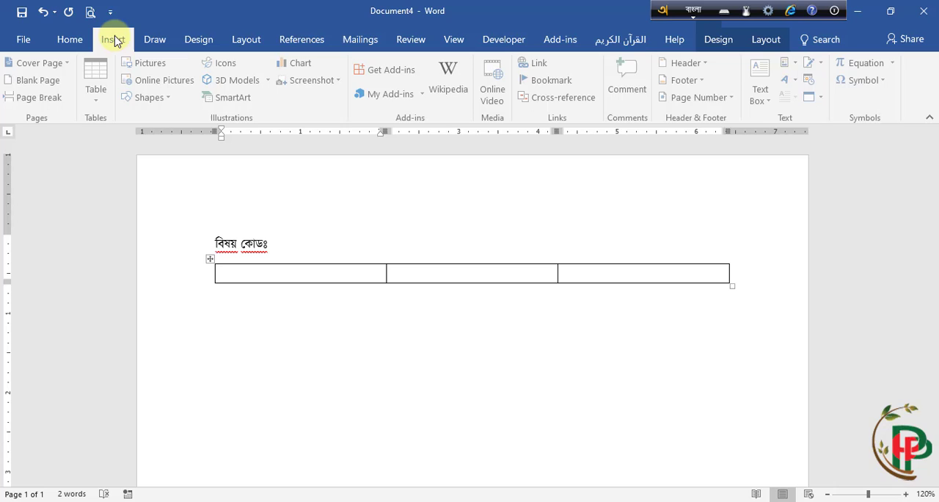
click(96, 77)
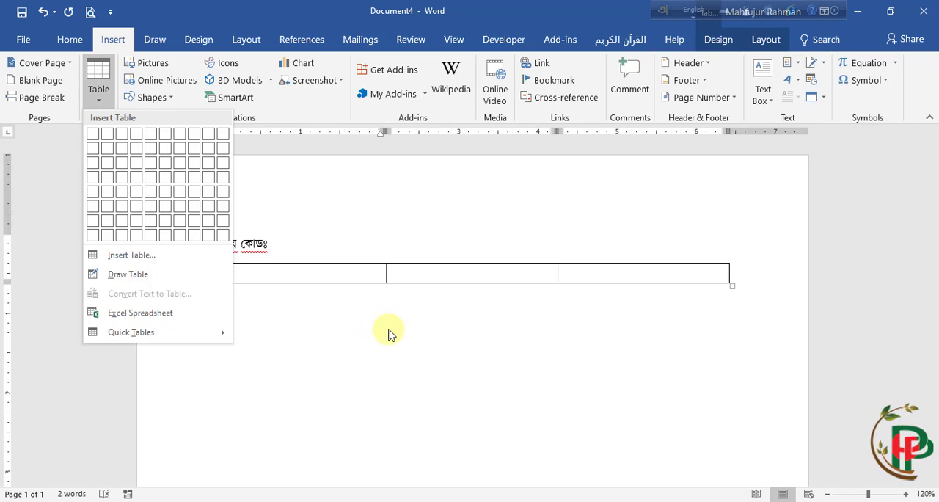
click(304, 338)
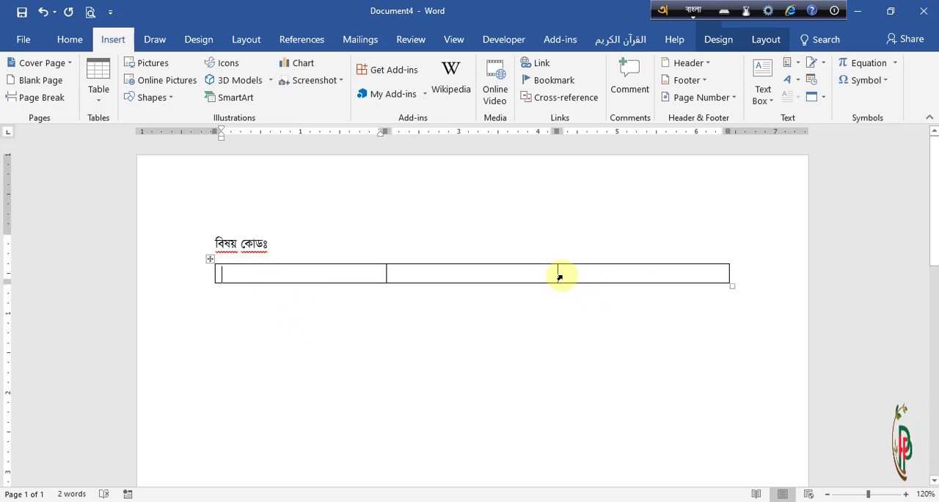
Step: Narrow all three table columns into small digit-sized cells against the right margin
drag(558, 273, 715, 273)
drag(385, 274, 699, 272)
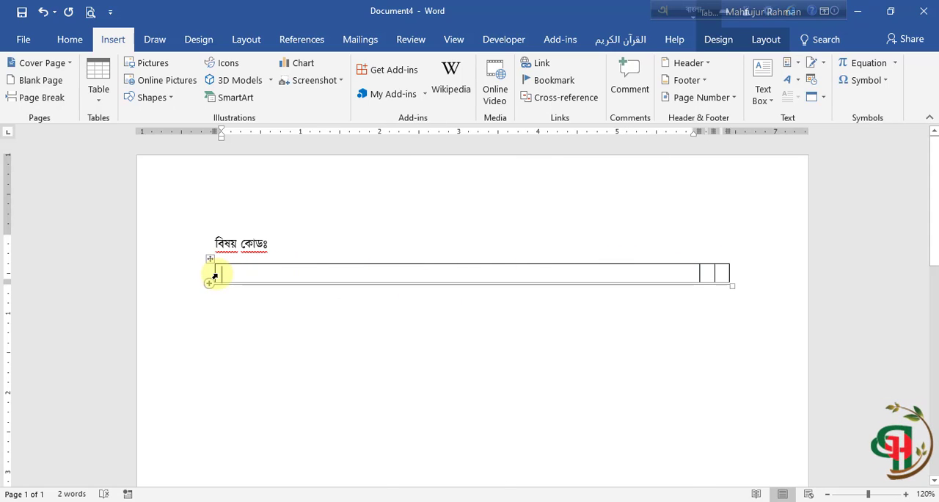
mouse_move(215, 272)
drag(214, 272, 685, 272)
Step: Fill the three cells with the digits ১, ৩ and ৪ and move the table directly beside the label
click(695, 273)
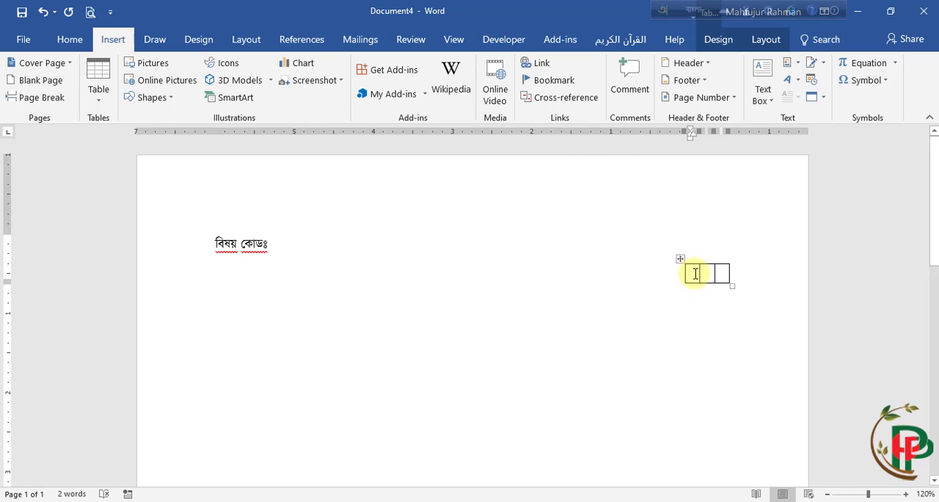
text(১)
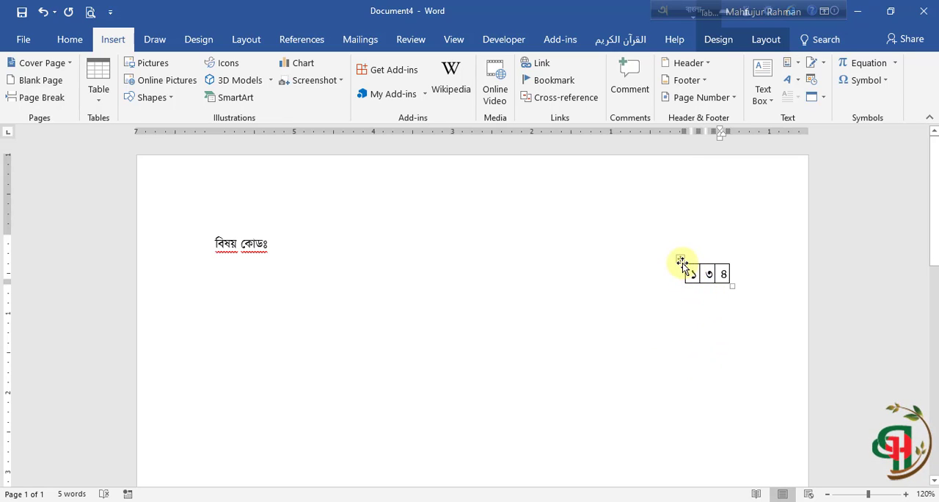
drag(680, 261, 277, 230)
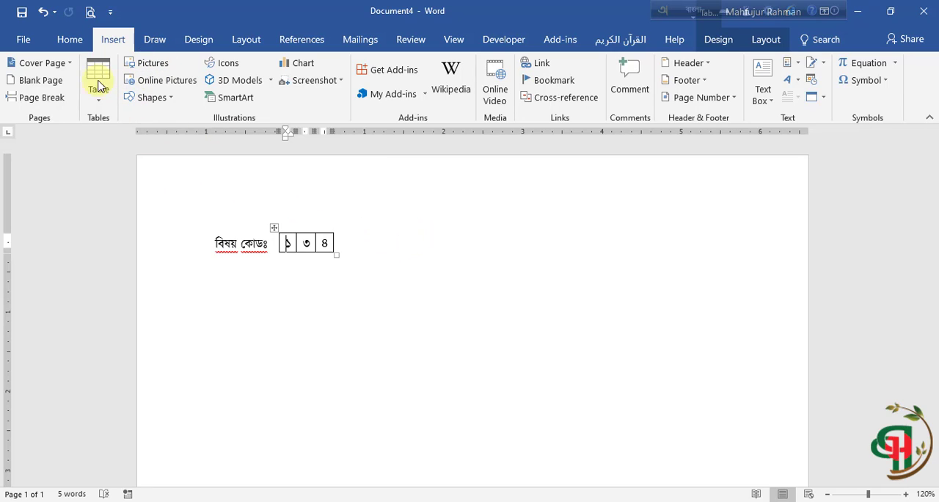
Step: Centre the digits within the three table cells
click(70, 39)
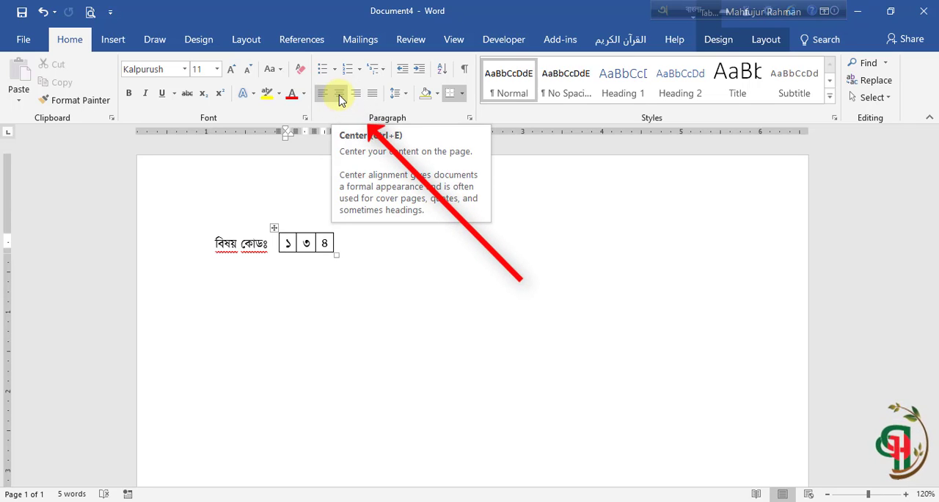
click(339, 94)
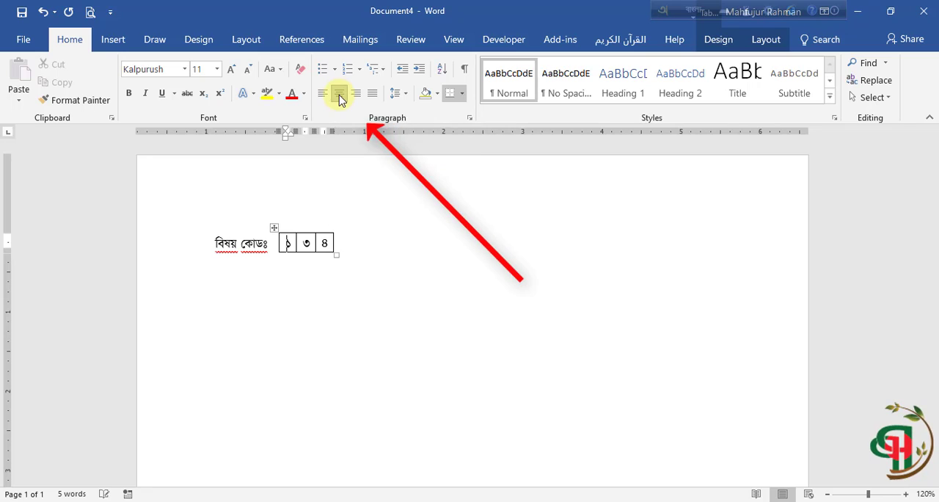
click(274, 228)
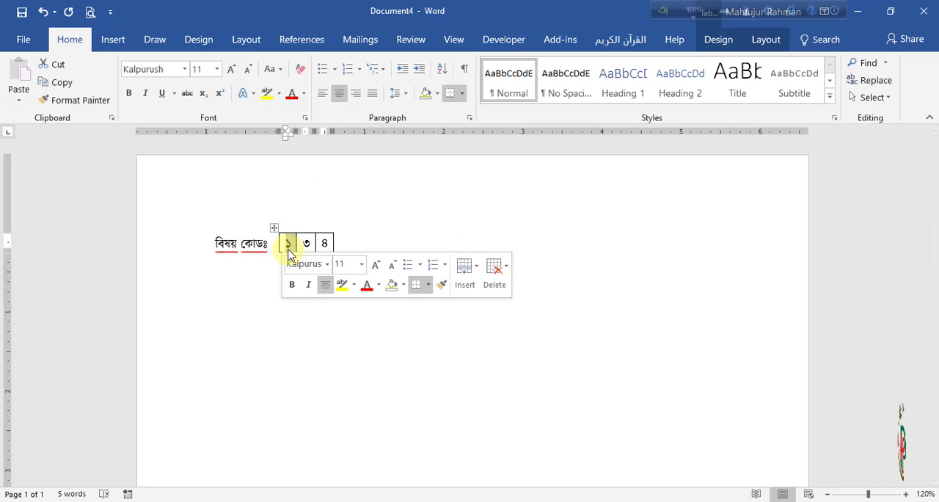
drag(286, 243, 326, 242)
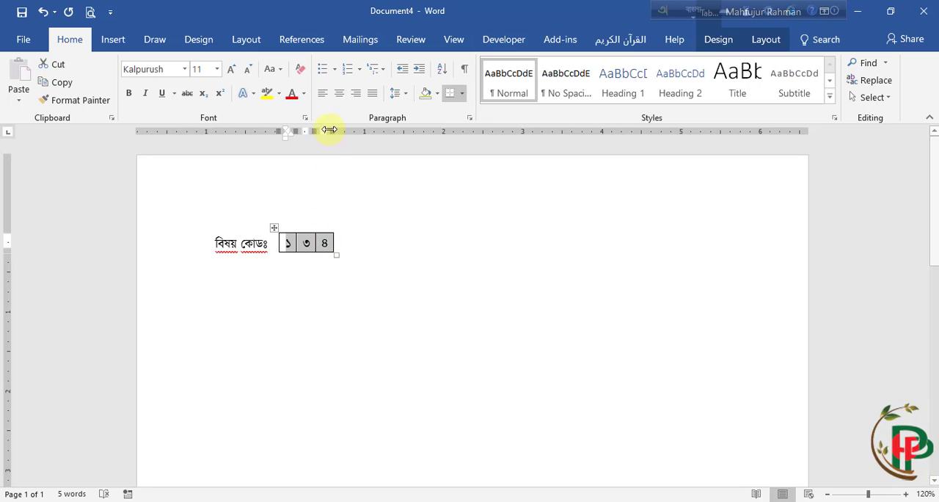
click(339, 94)
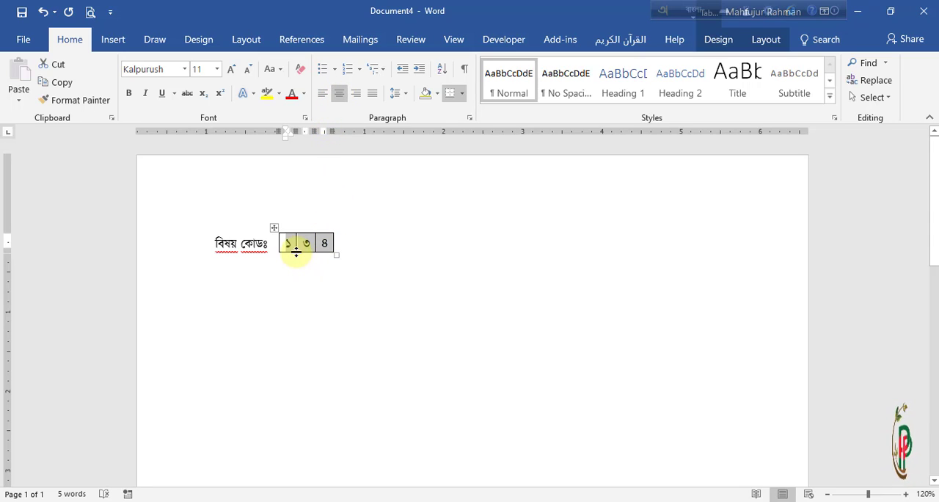
click(340, 237)
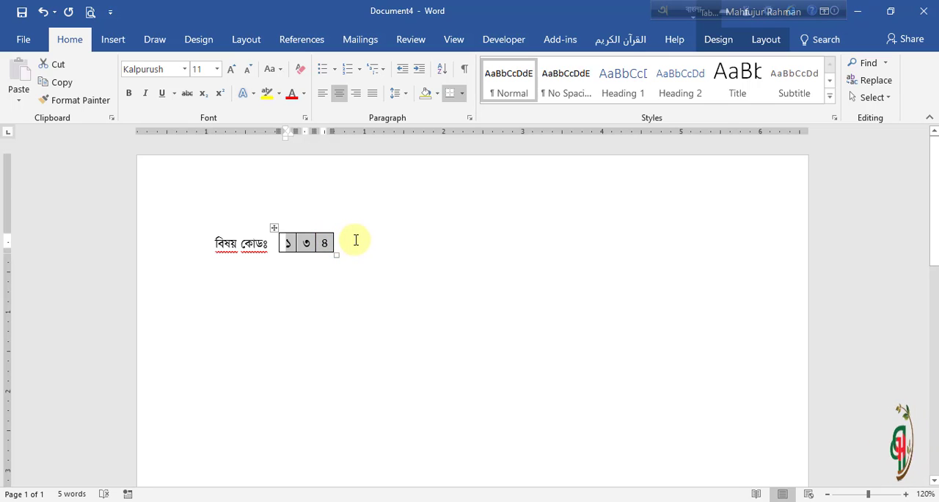
click(356, 242)
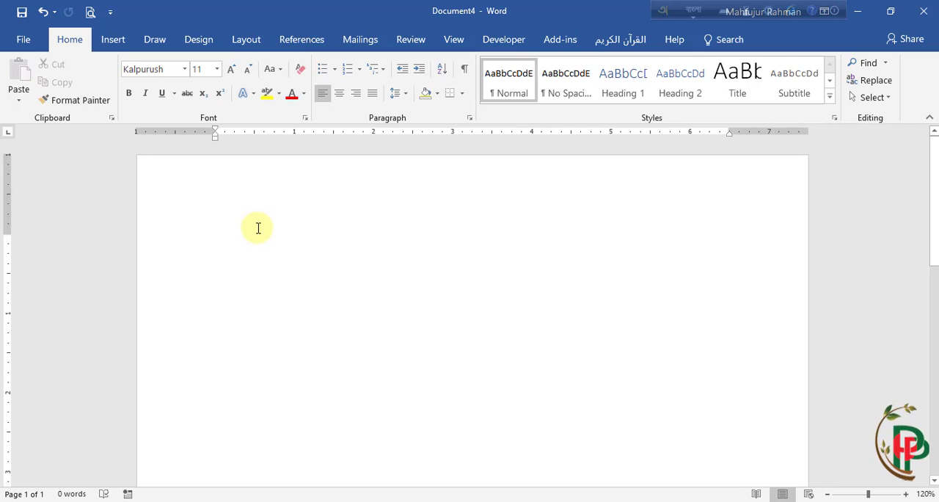
Step: Insert a table with 4 columns and 1 row in the empty document
click(121, 42)
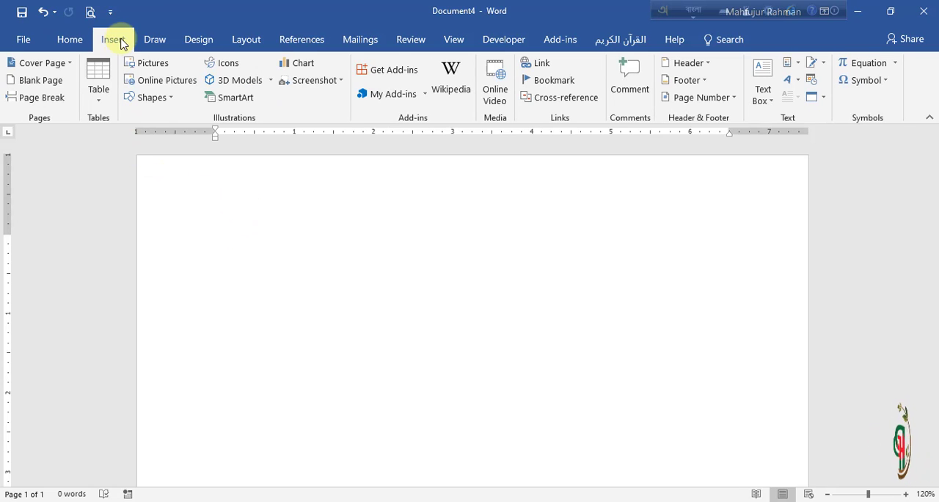
click(98, 91)
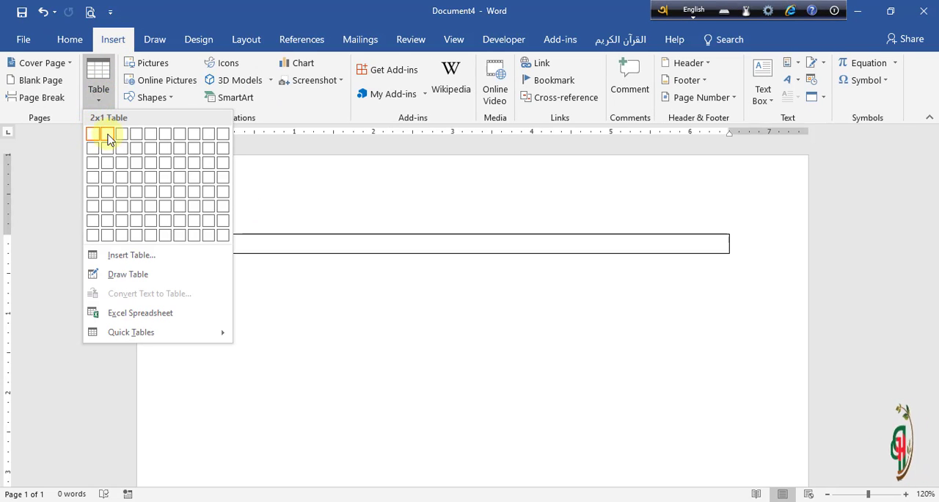
click(139, 140)
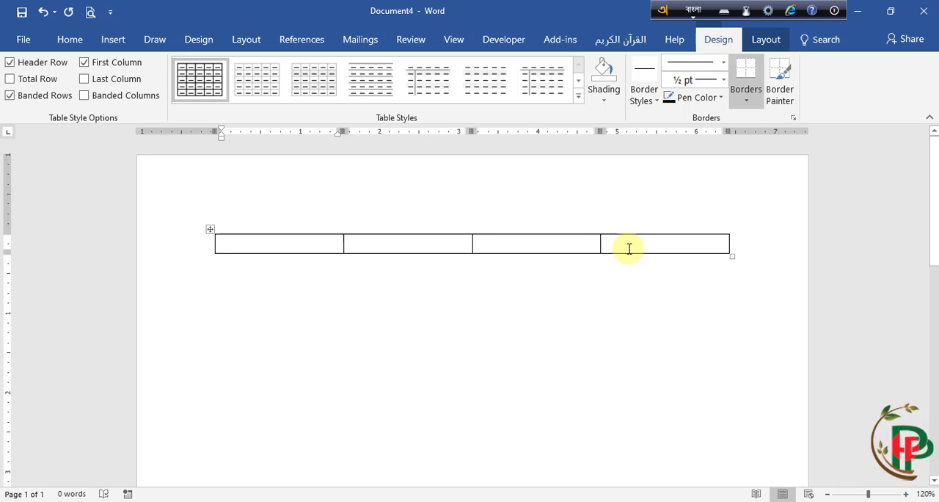
Step: Narrow the last three columns to digit-sized cells and shorten the first column from its left edge to label width
drag(607, 243, 715, 244)
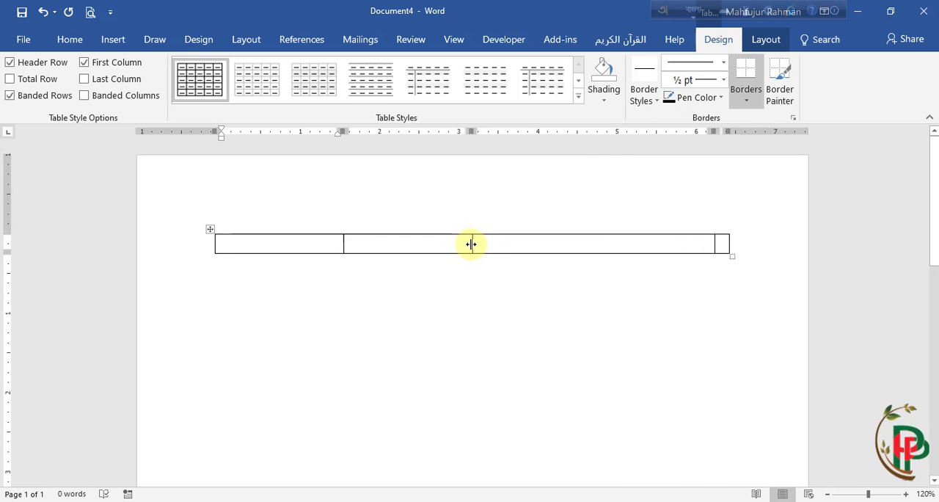
drag(470, 244, 699, 243)
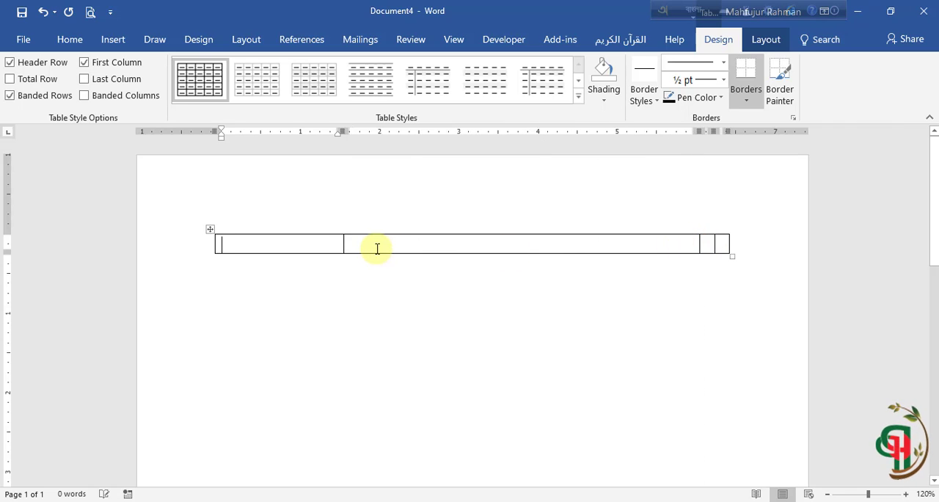
drag(341, 243, 685, 243)
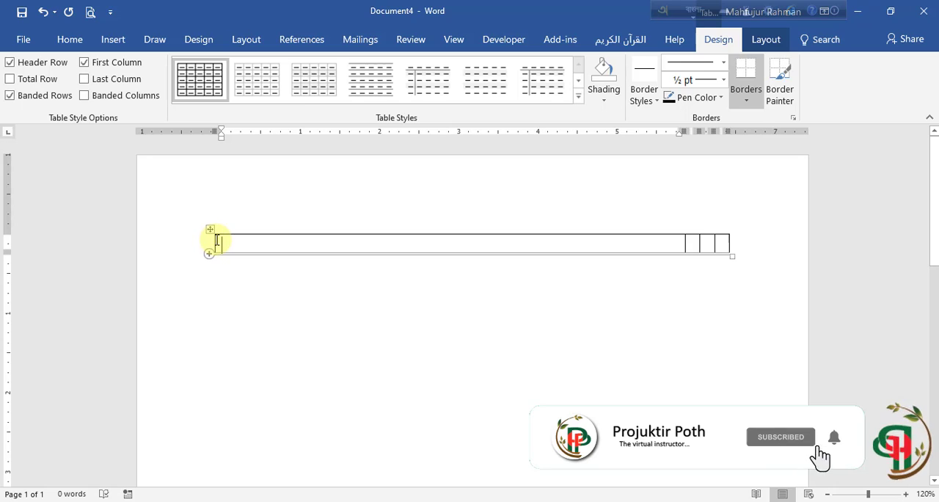
drag(223, 241, 595, 241)
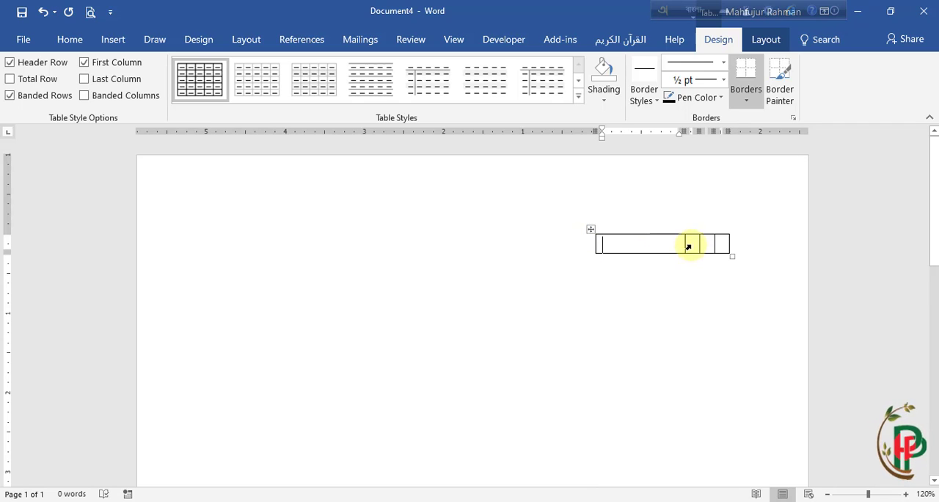
click(647, 248)
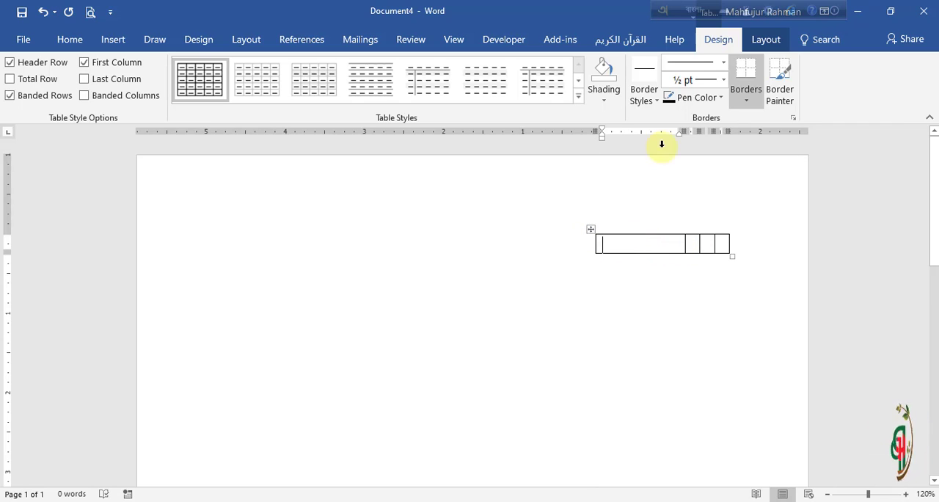
Step: Enter the label বিষয় কোডঃ in the table's first cell and narrow that column from its left edge to fit the text
click(71, 40)
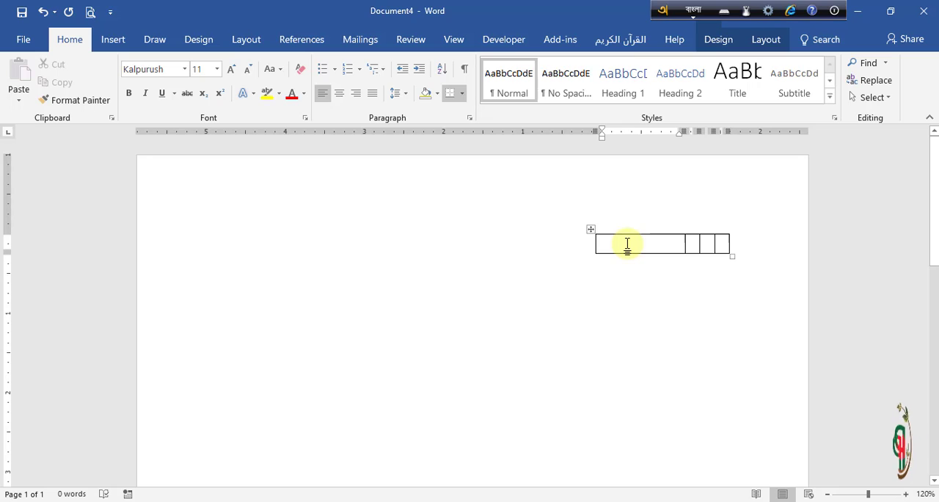
text(কি)
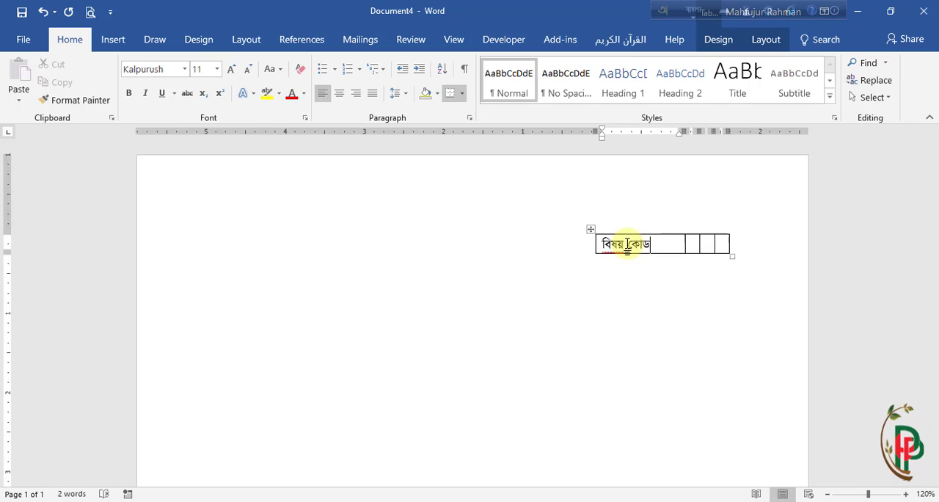
text(ষয় কোডঃ)
drag(594, 239, 621, 238)
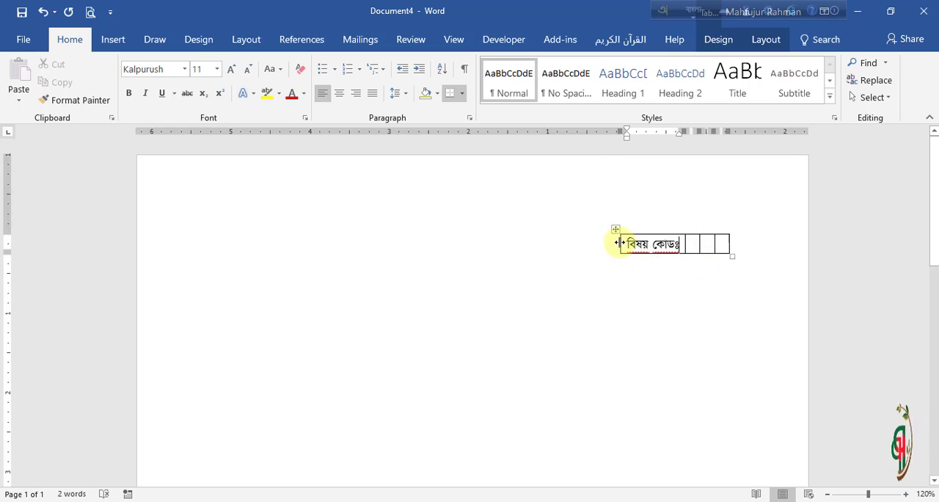
Step: Move the table towards the middle of the page and fill its three narrow cells with ১, ৩ and ৪
drag(615, 229, 317, 236)
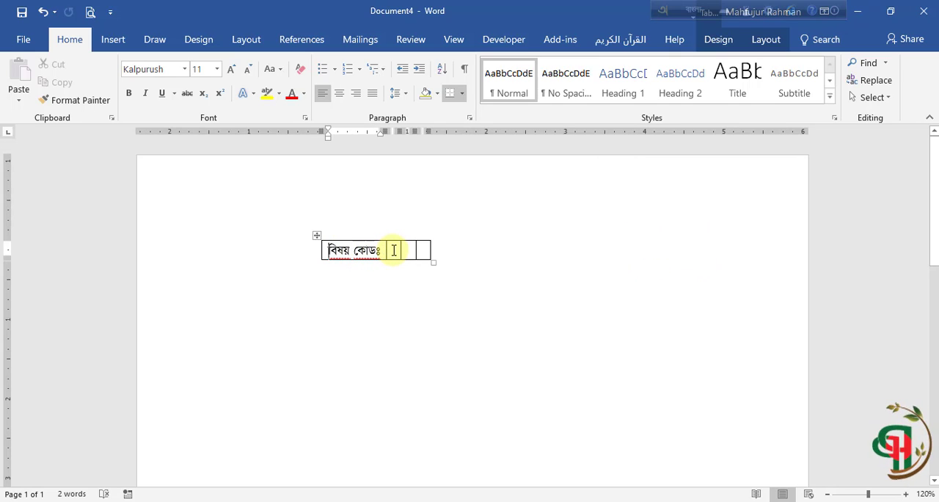
text(১)
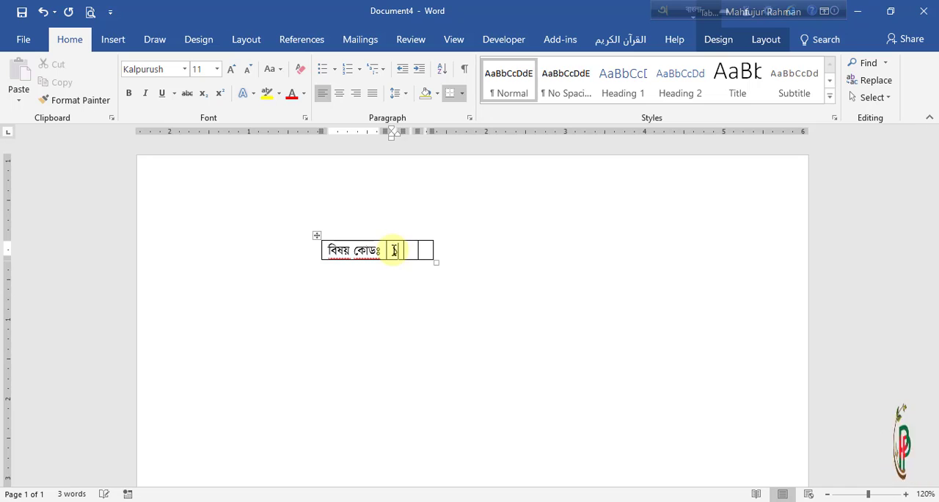
key(Tab)
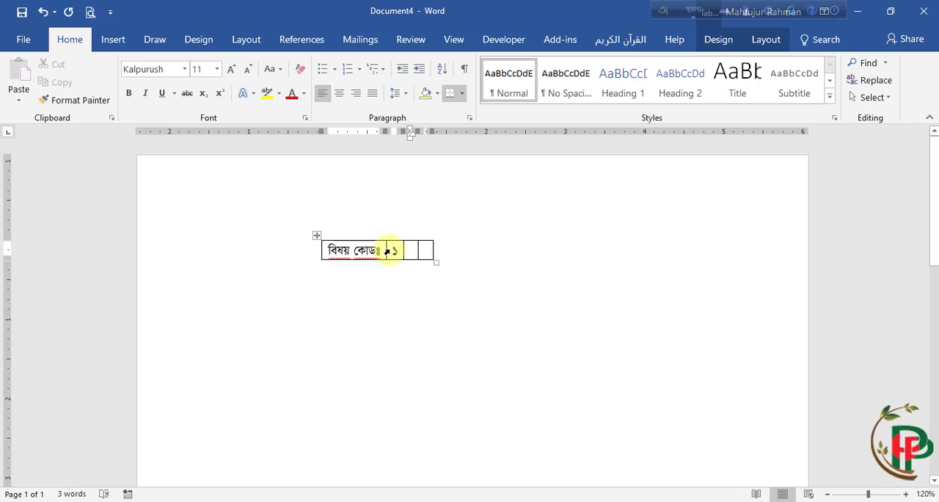
key(Tab)
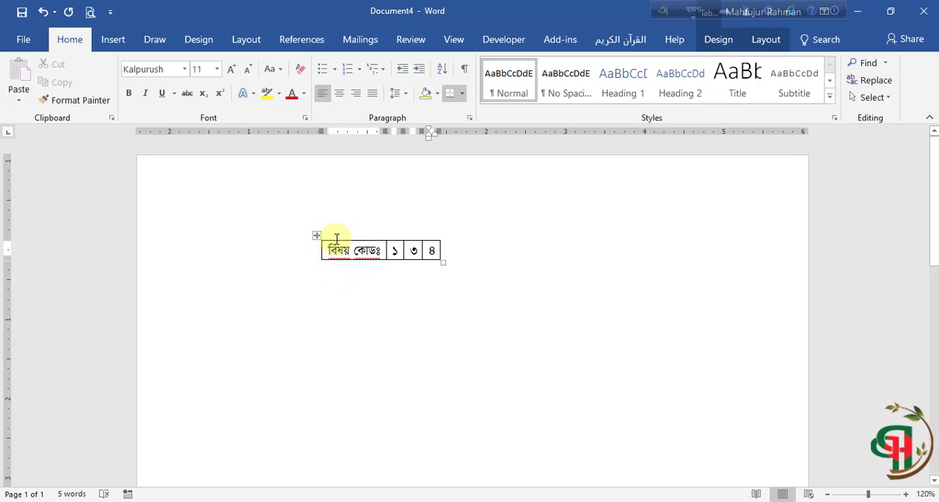
Step: Remove all borders from the label cell বিষয় কোডঃ
click(332, 249)
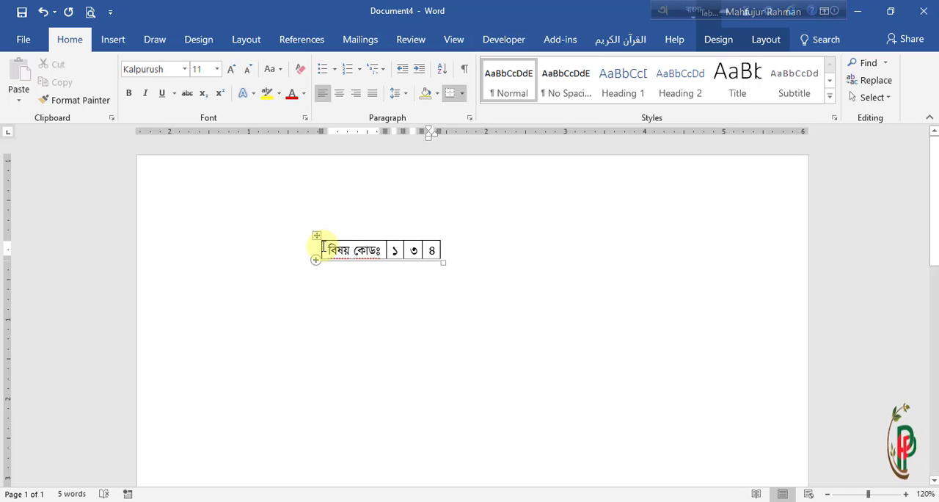
click(331, 248)
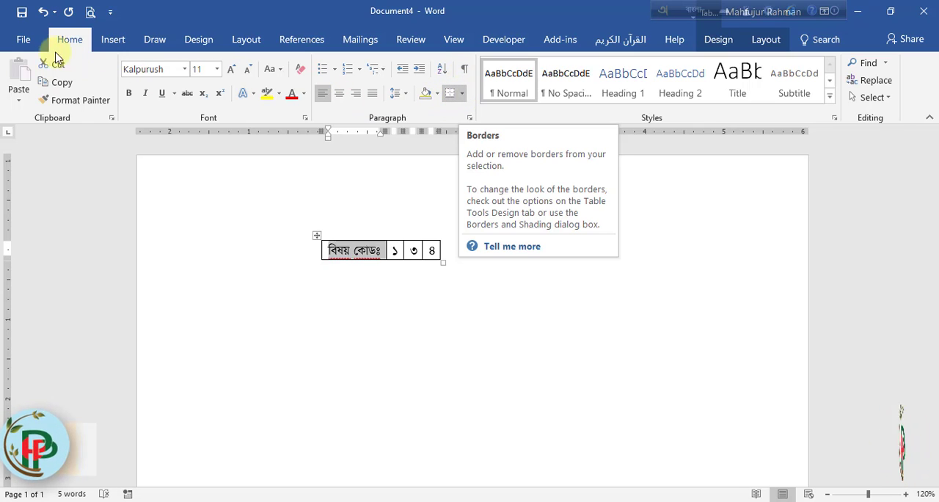
click(462, 96)
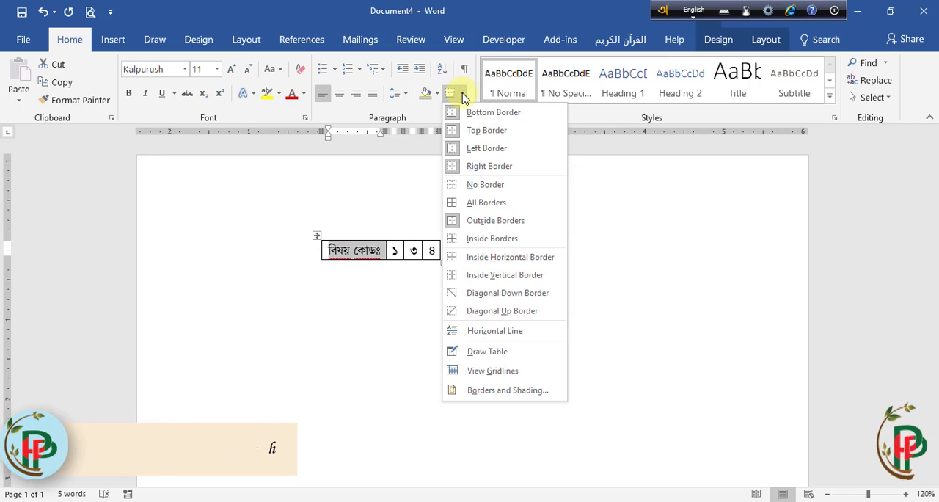
click(458, 187)
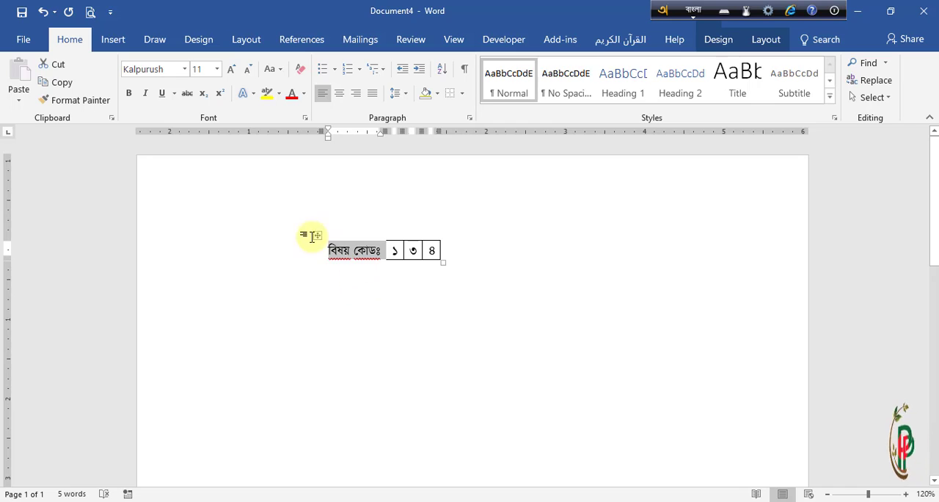
click(354, 306)
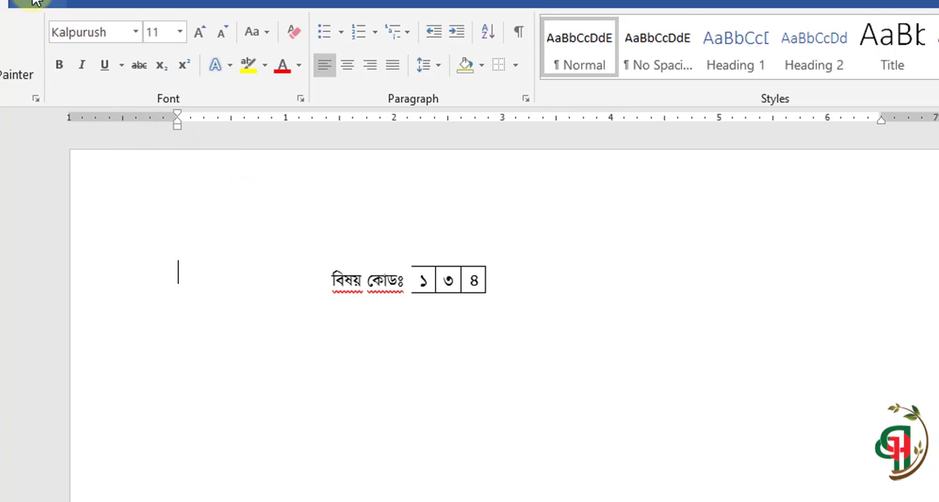
Step: Restore the left border of the ১ cell with Draw Table, leave drawing mode and move the table further right on the page
click(80, 14)
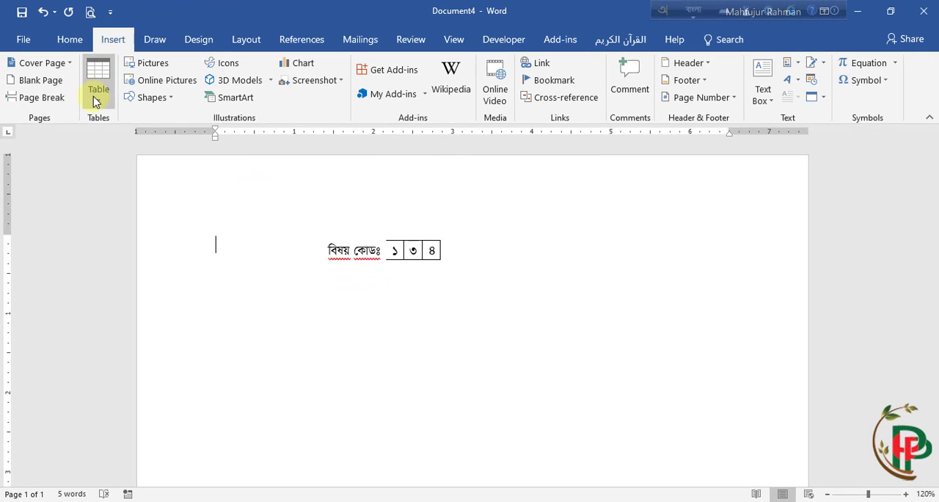
click(100, 102)
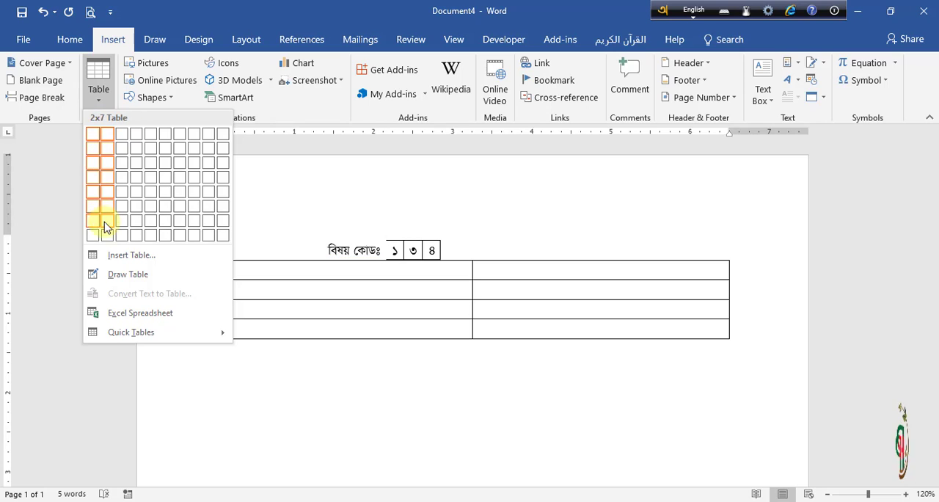
click(112, 274)
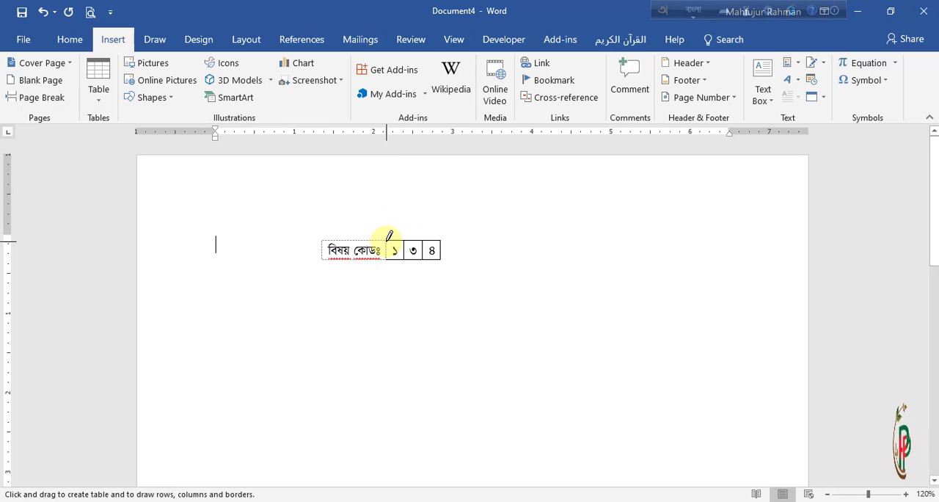
drag(389, 236, 389, 257)
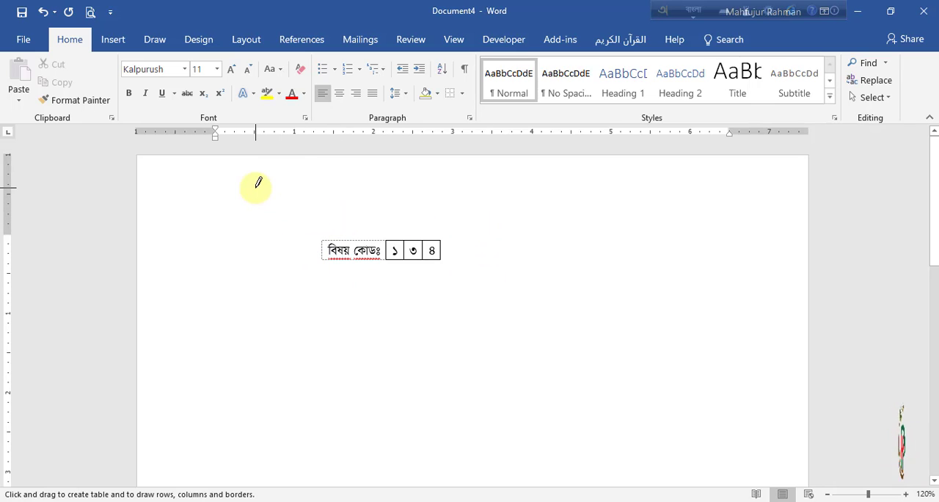
click(112, 41)
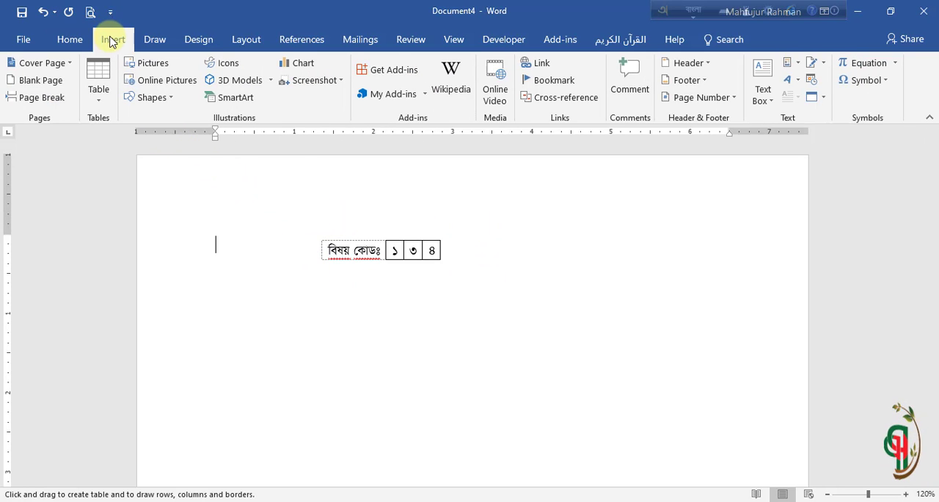
click(98, 85)
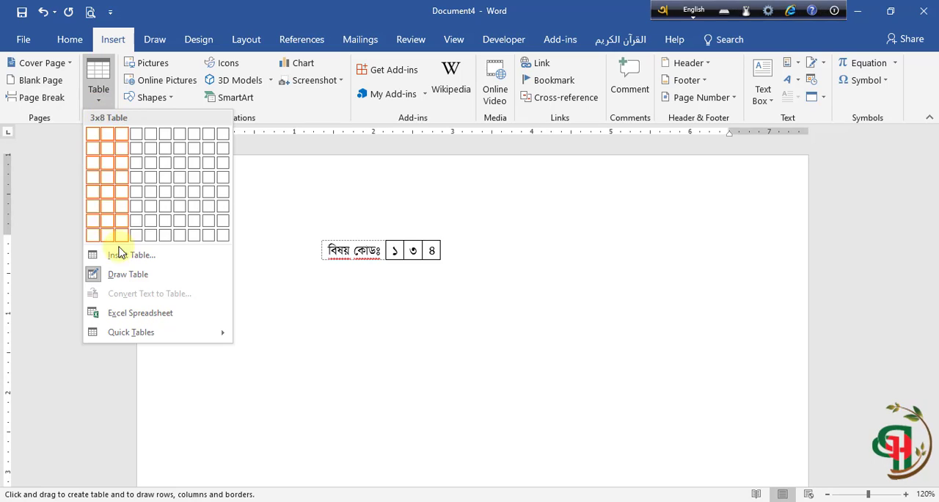
click(114, 281)
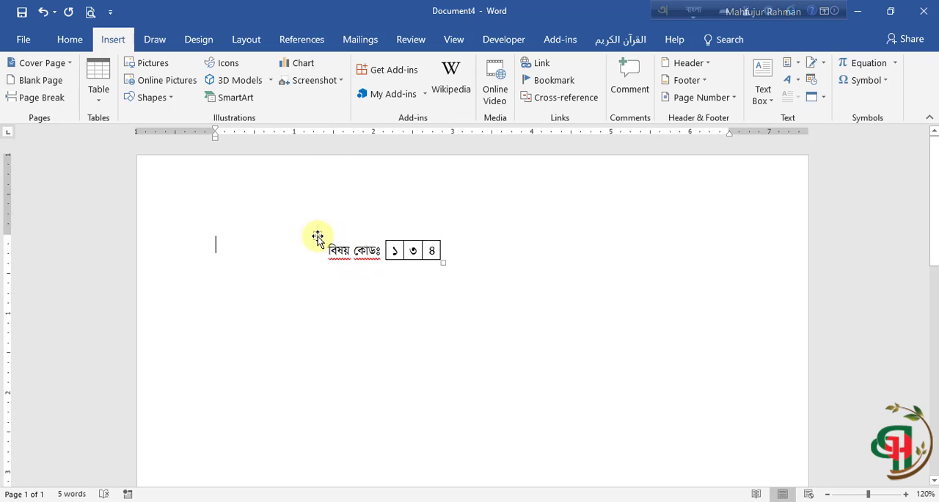
drag(317, 239, 491, 245)
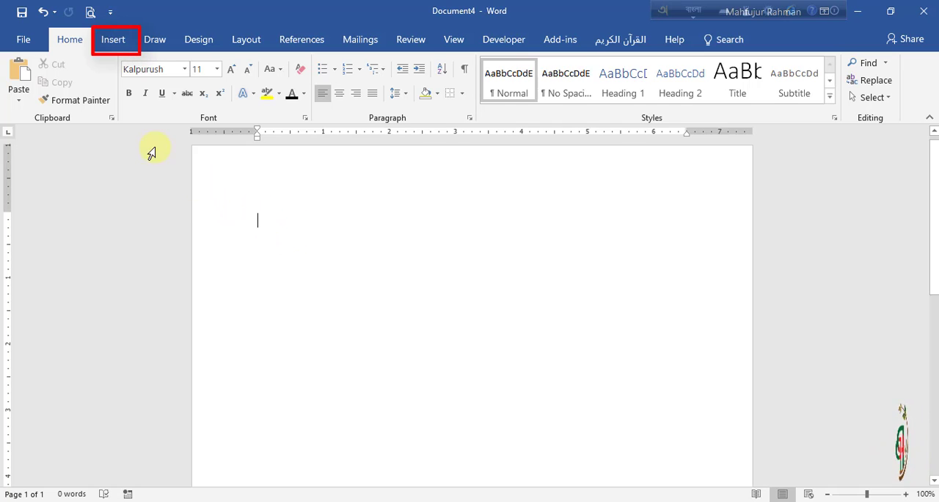
Step: Draw a rectangle shape about 3.03" wide and 1.49" high near the top of the blank page
click(111, 41)
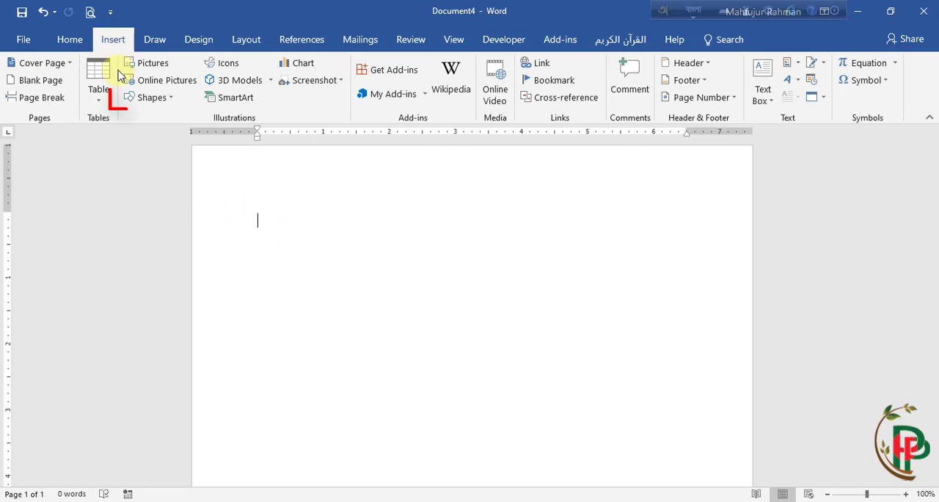
click(169, 100)
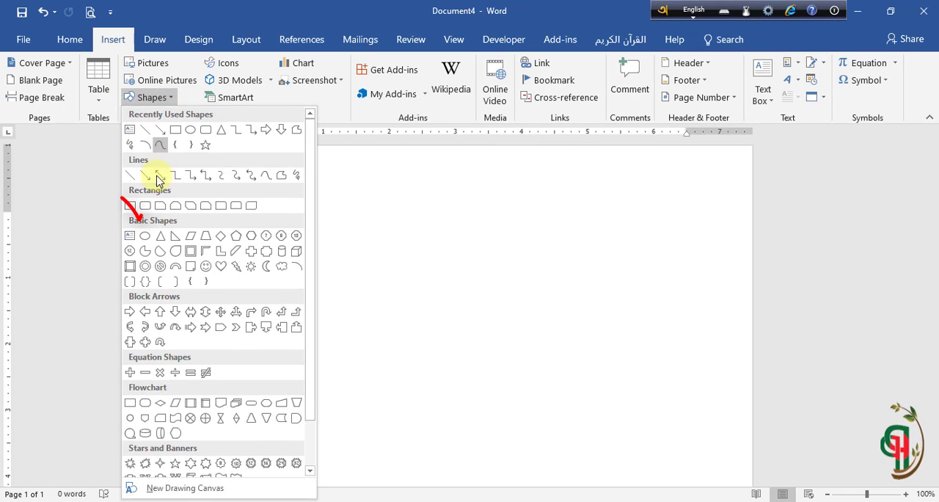
click(129, 207)
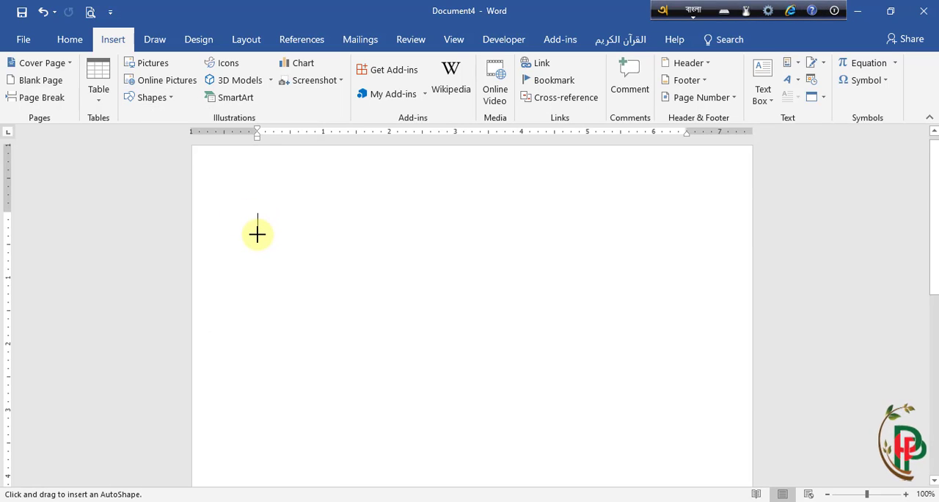
drag(257, 234, 458, 332)
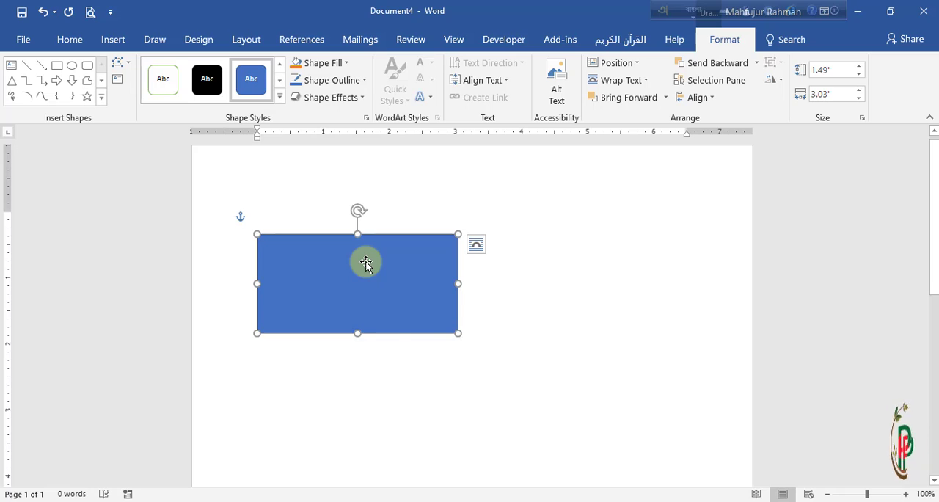
Step: Add the digit ১ as text inside the rectangle
right_click(365, 263)
click(408, 301)
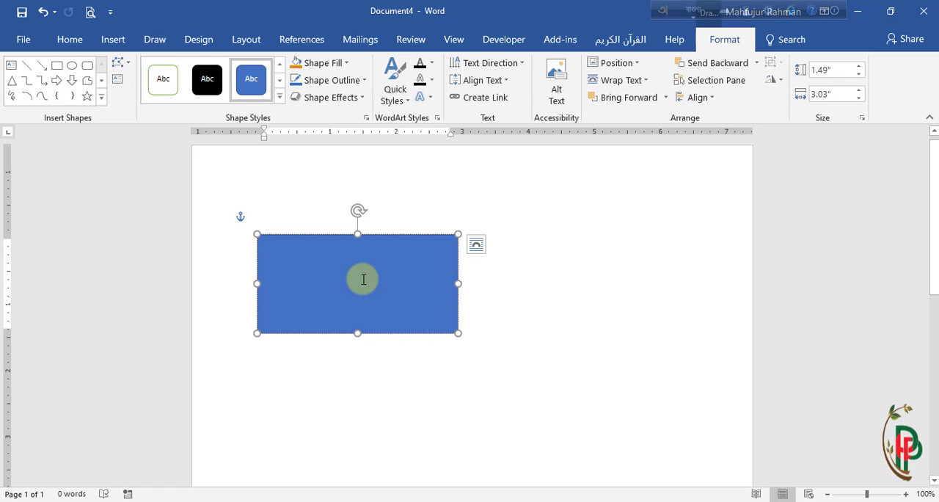
text(১)
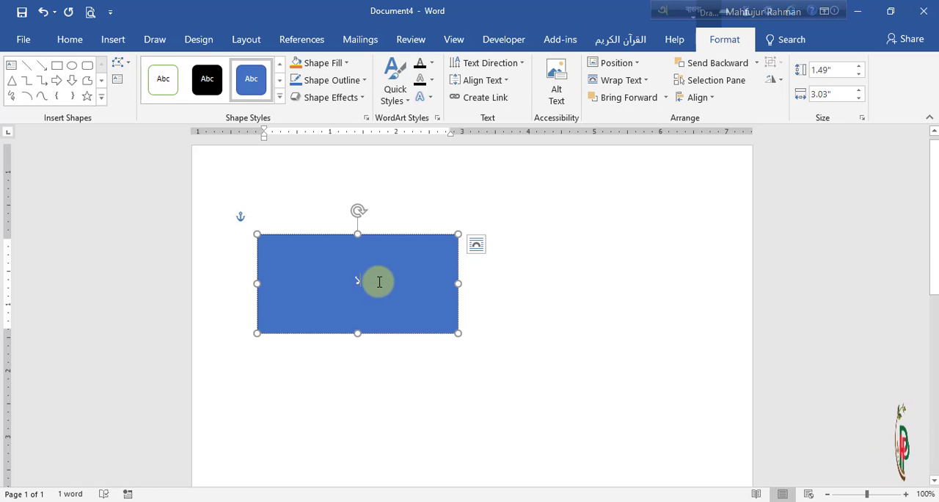
Step: Format the digit in the rectangle with the Kalpurush font, size 10 and black text colour
double_click(364, 278)
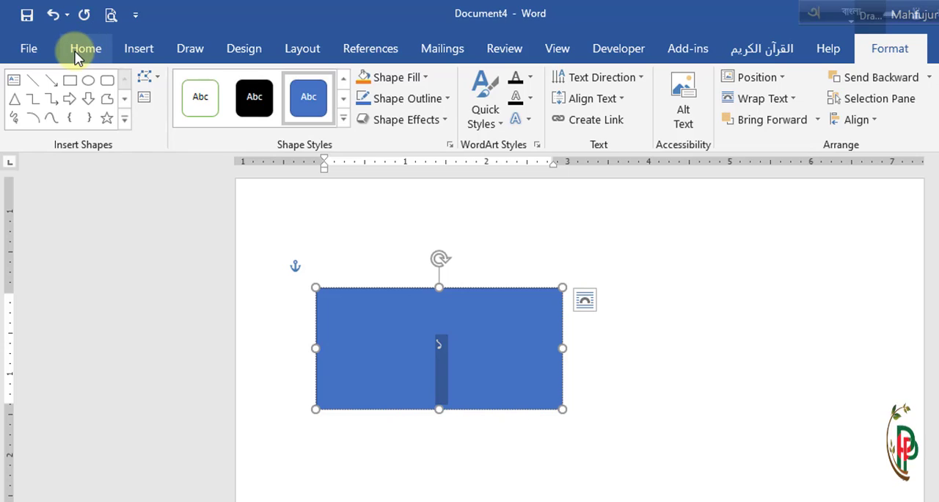
click(76, 54)
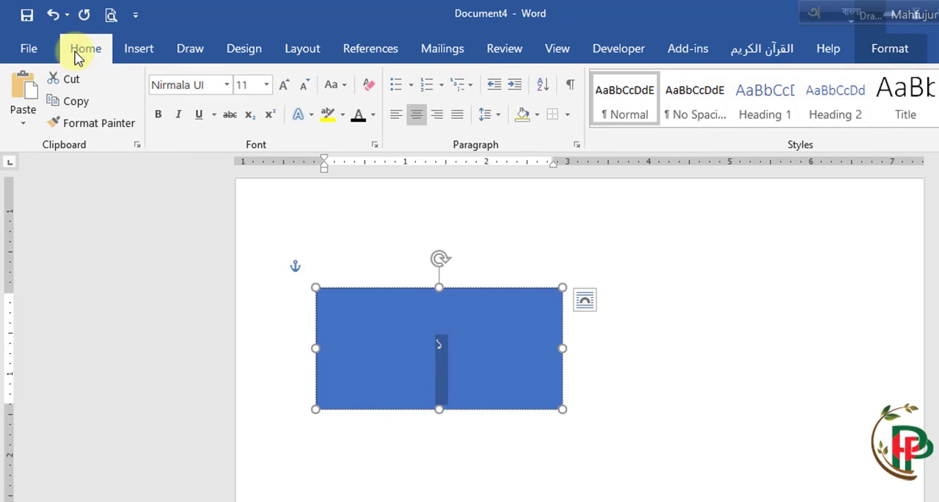
click(228, 86)
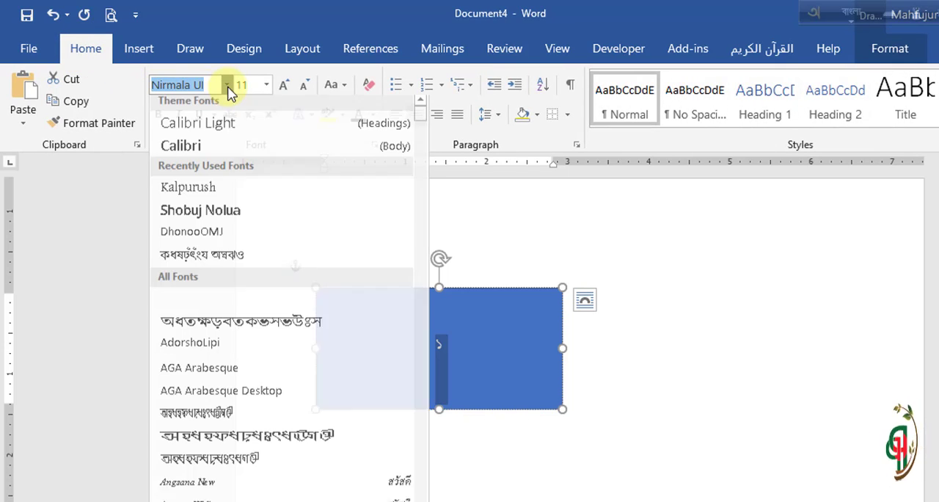
click(188, 193)
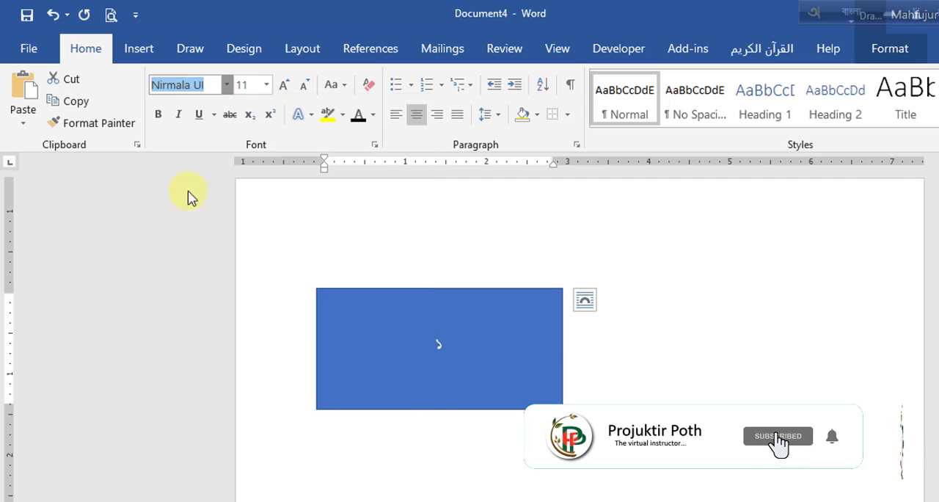
click(306, 86)
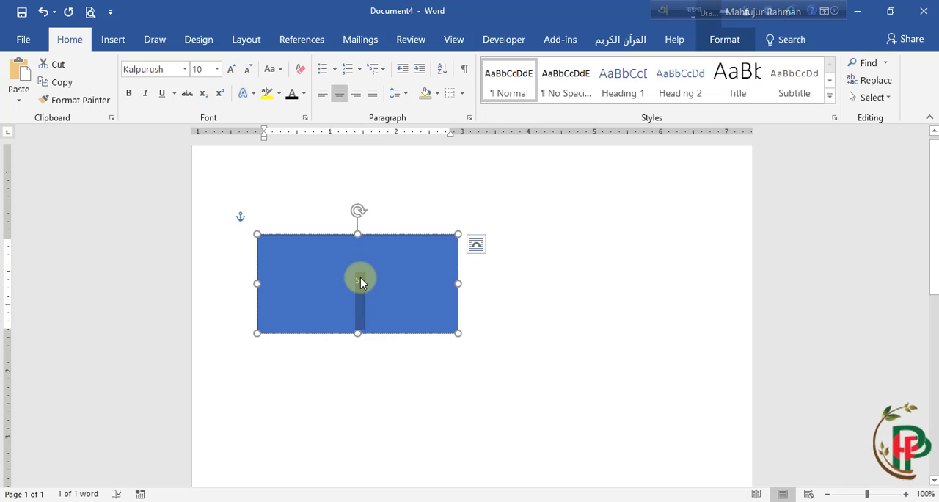
click(304, 96)
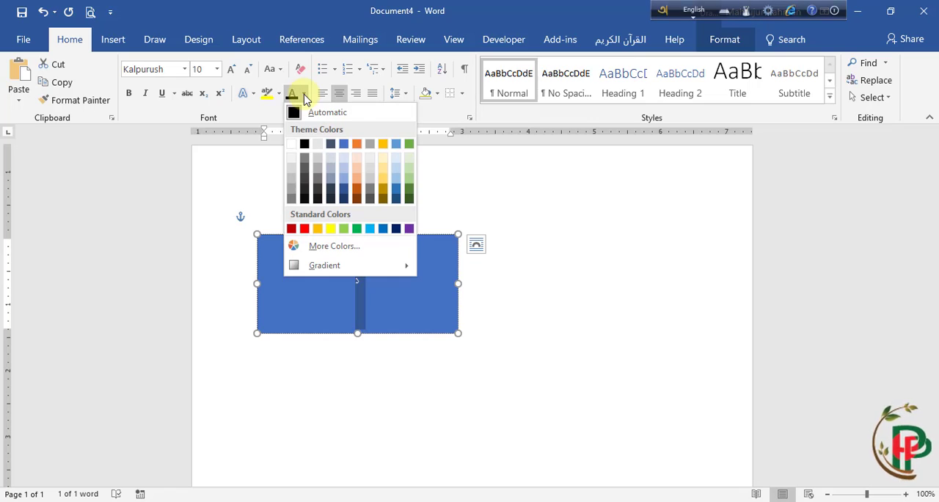
click(304, 144)
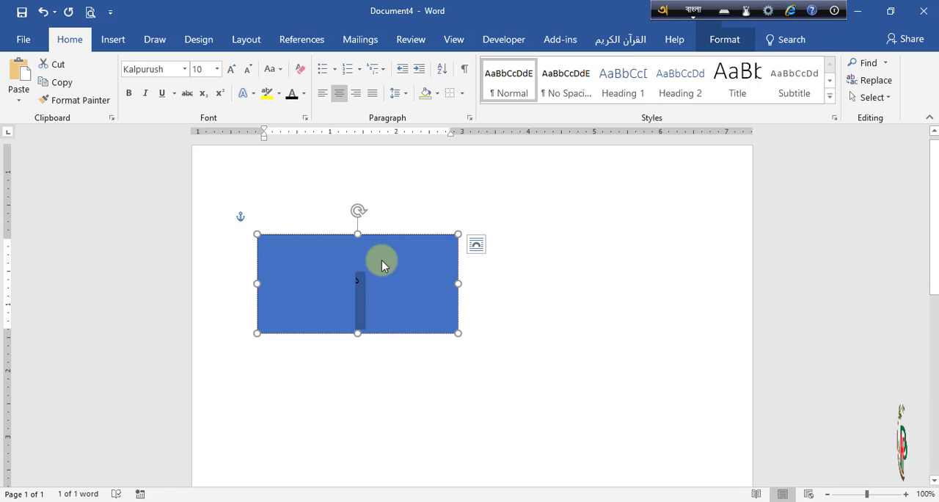
Step: Set the digit's paragraph spacing to 0 pt after and its line spacing to Multiple at 0.8
click(248, 44)
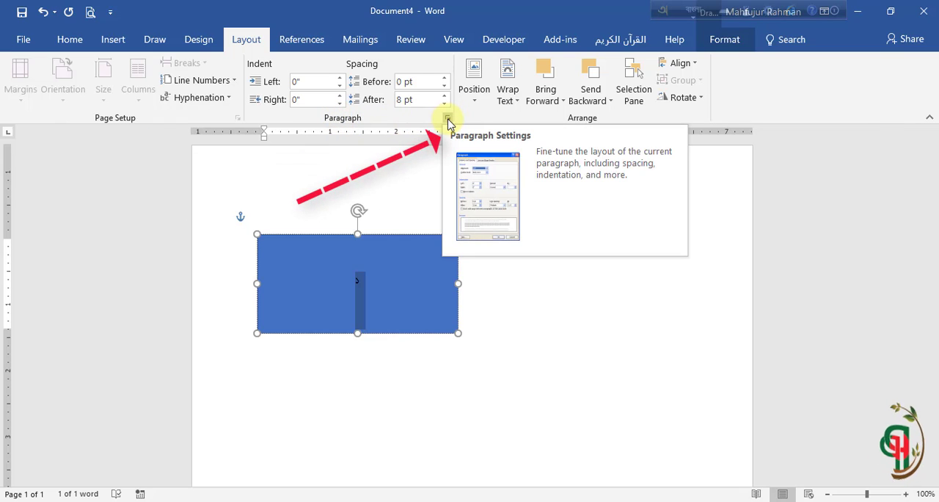
click(446, 119)
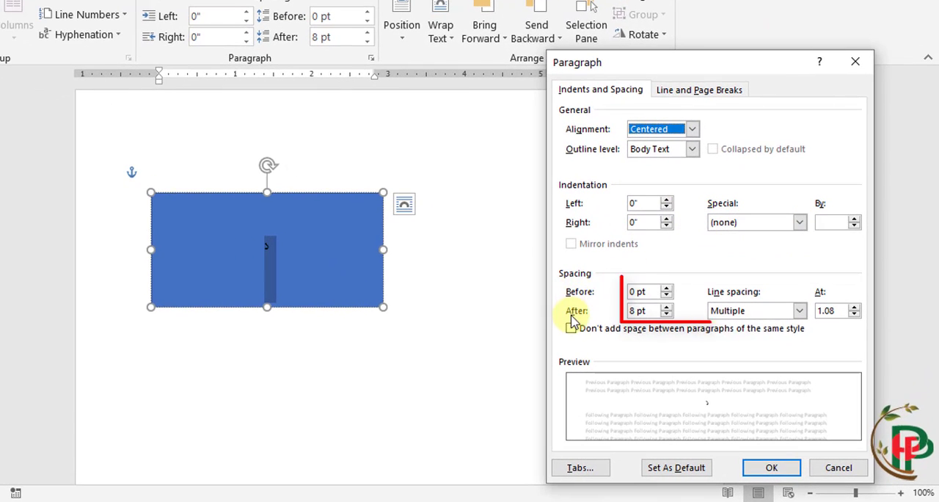
click(667, 315)
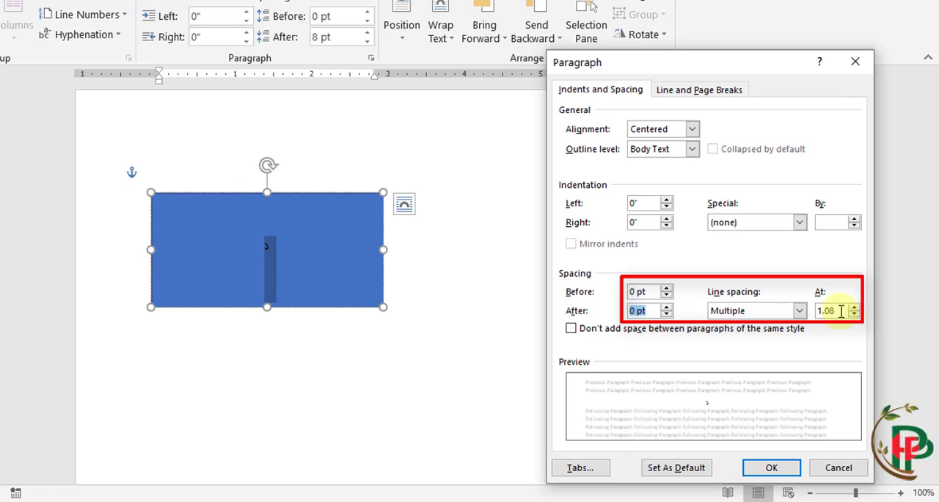
drag(841, 311, 783, 314)
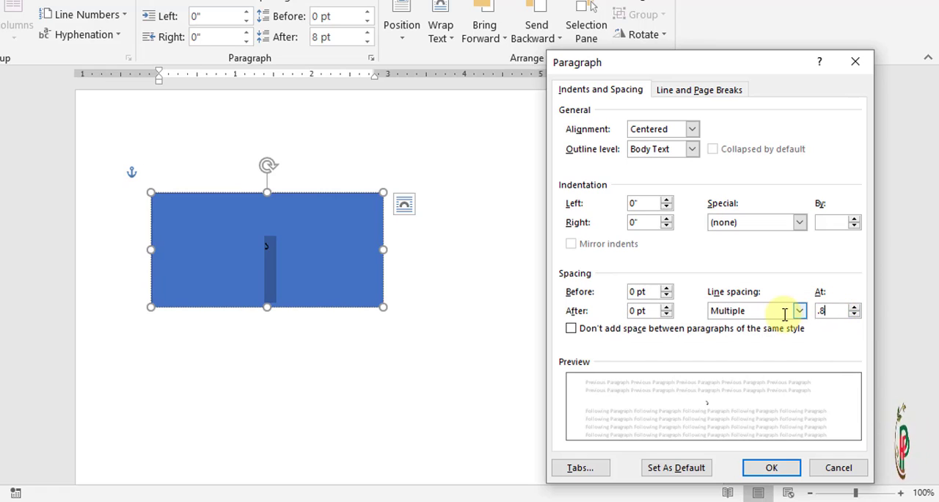
click(771, 467)
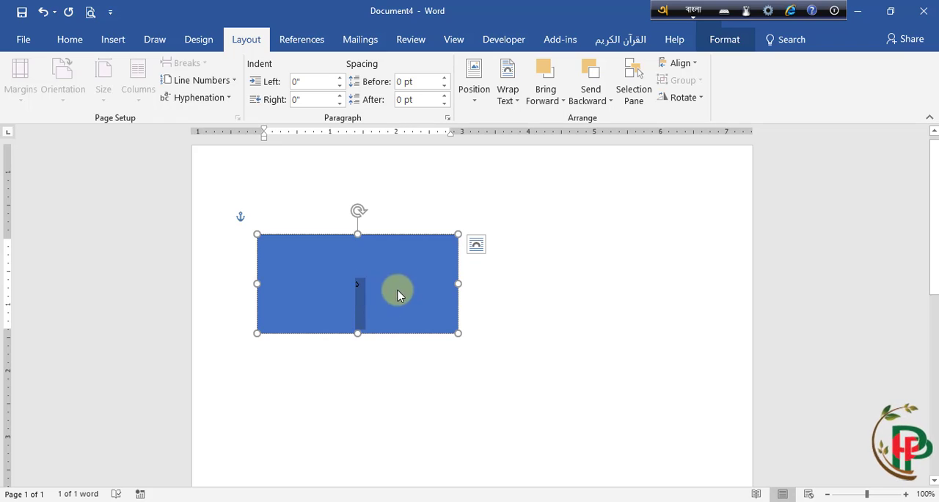
click(387, 286)
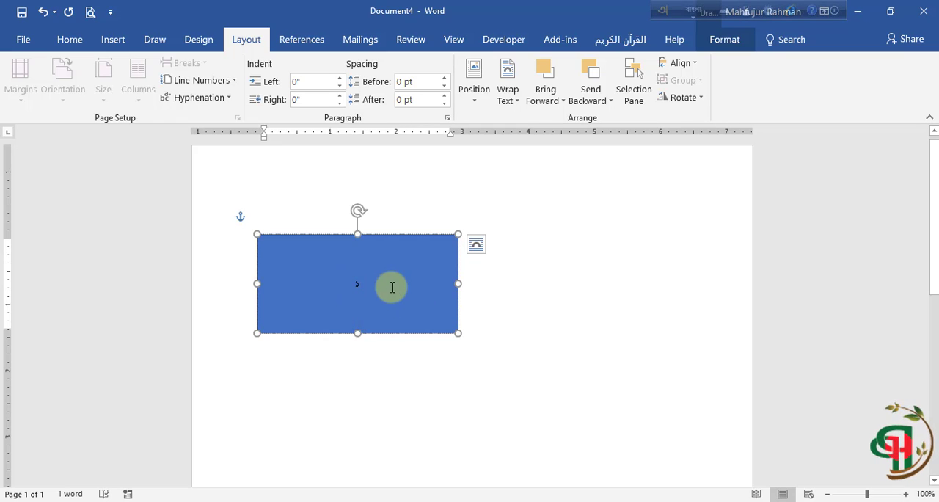
Step: Remove the rectangle's fill and give it a solid black outline 0.75 pt wide
right_click(386, 239)
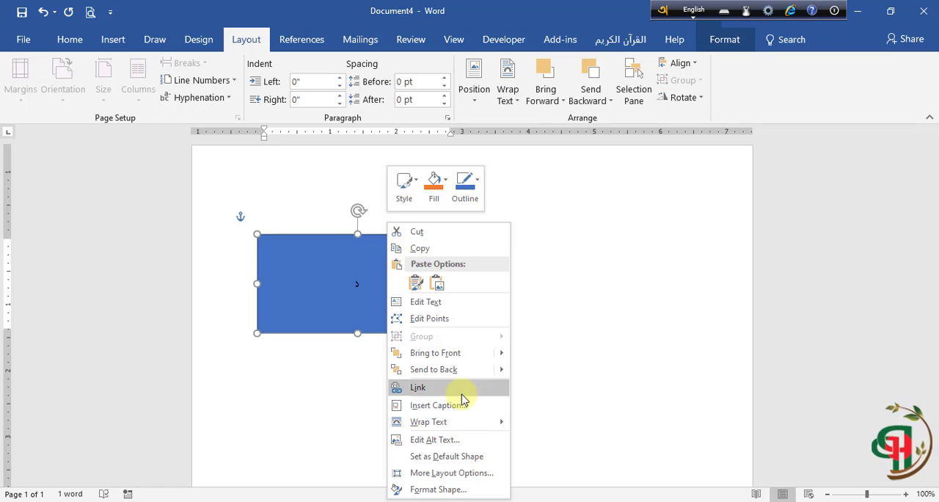
click(433, 489)
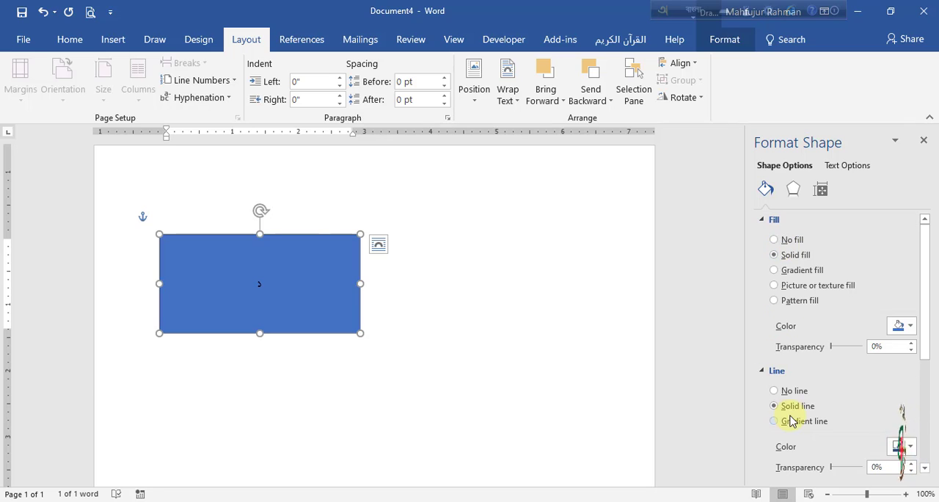
click(761, 220)
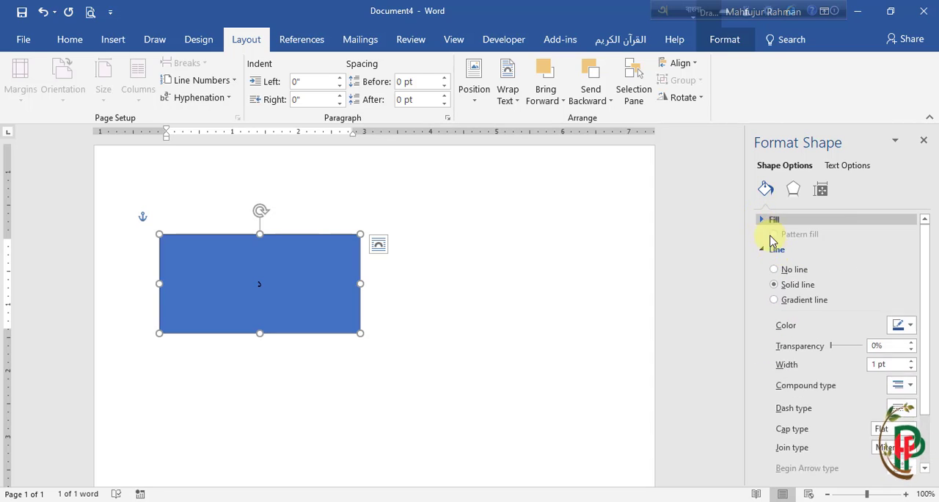
click(766, 237)
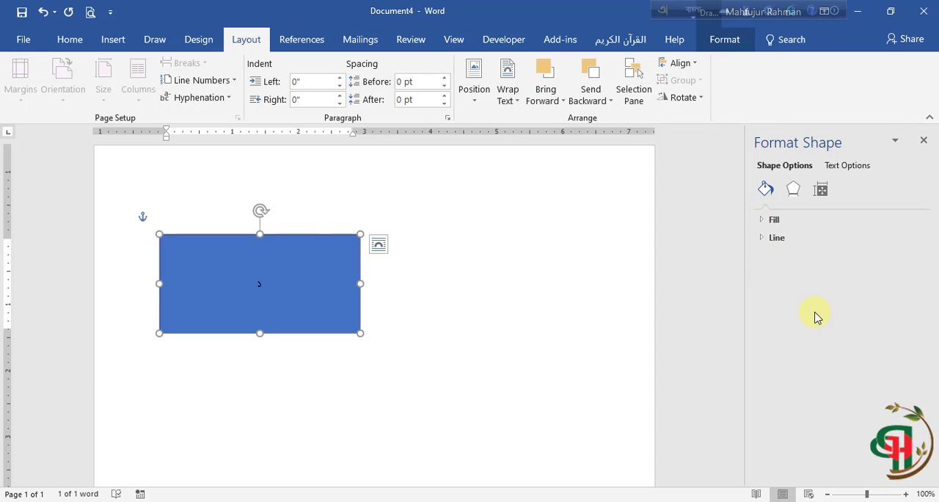
click(774, 219)
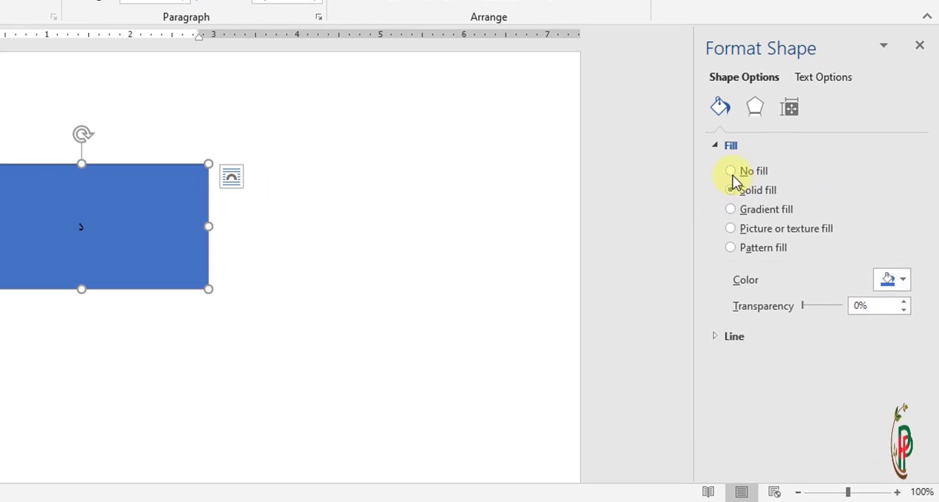
click(730, 171)
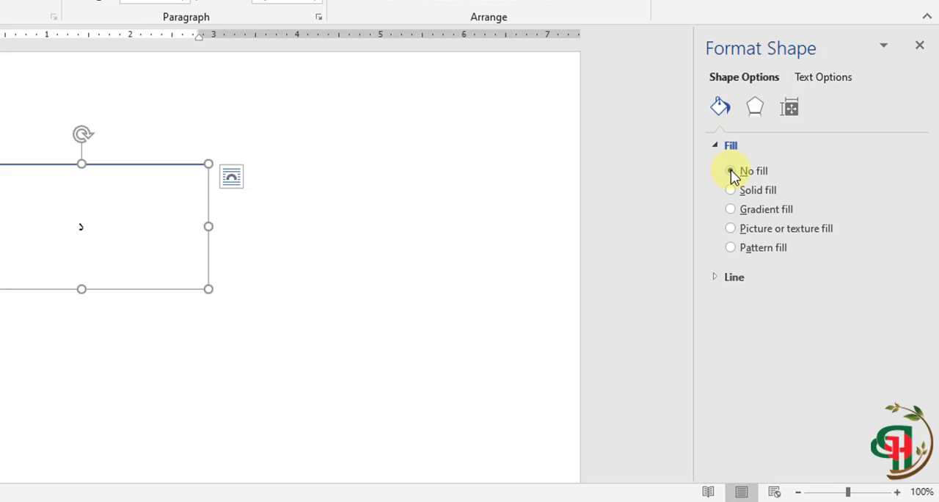
click(725, 281)
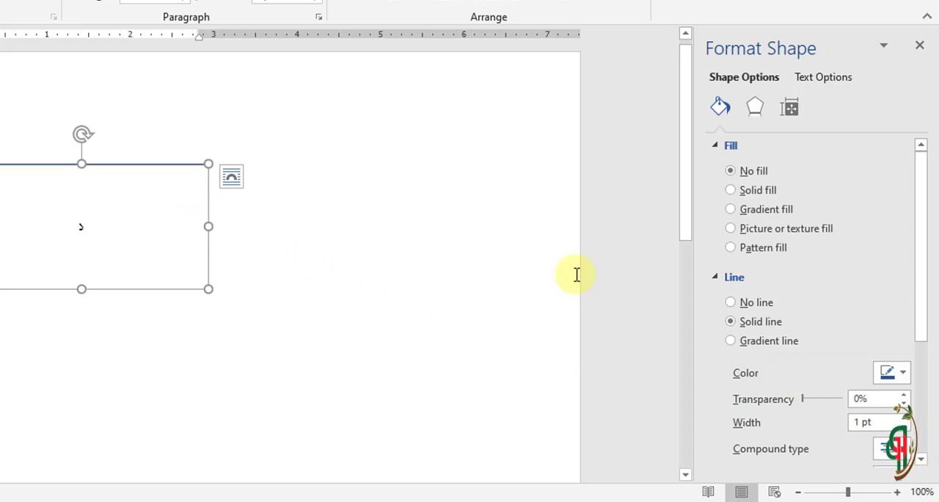
click(903, 374)
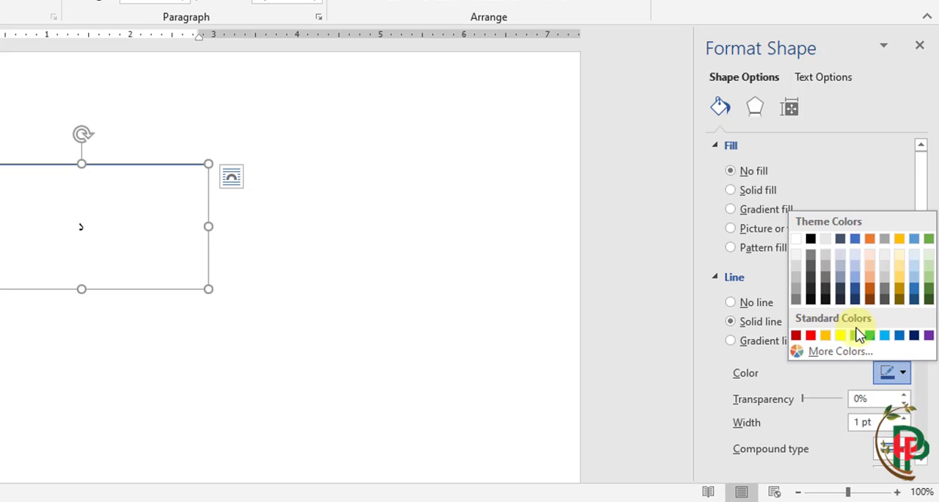
click(810, 240)
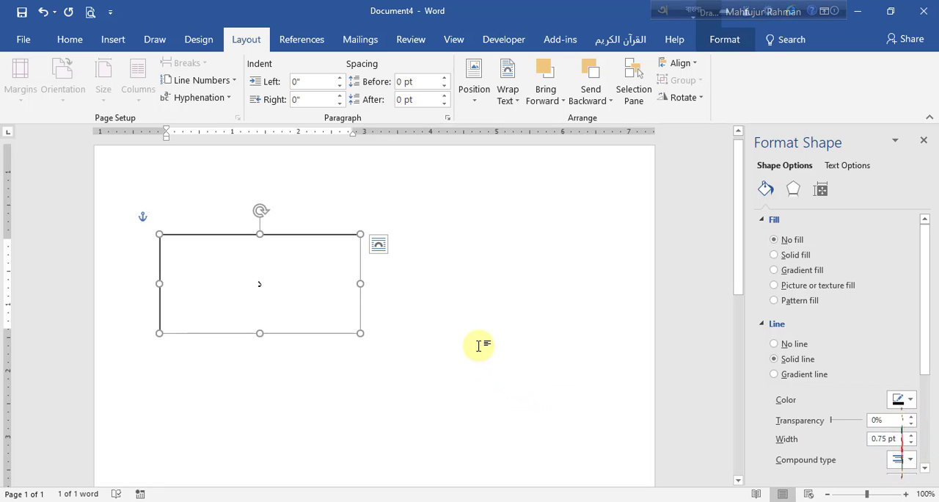
Step: Set the rectangle's left, right, top and bottom text margins to 0" and close the shape formatting
click(821, 191)
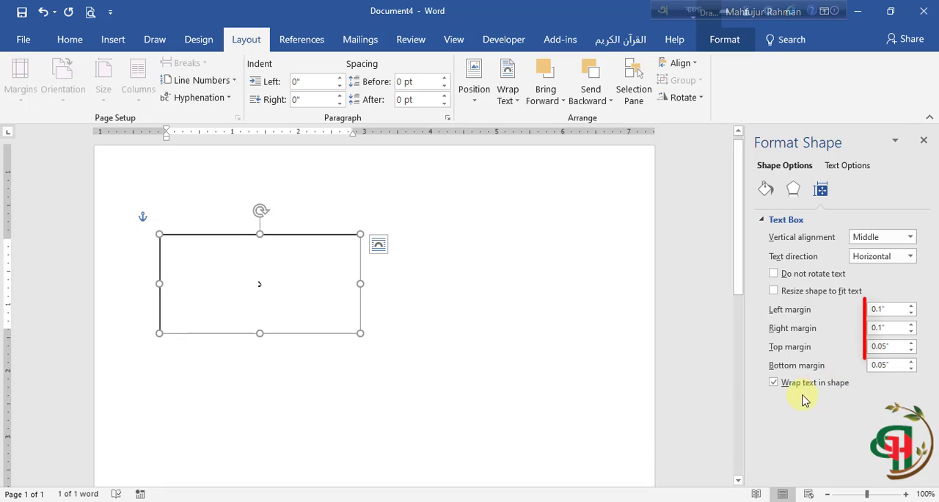
click(911, 313)
click(911, 331)
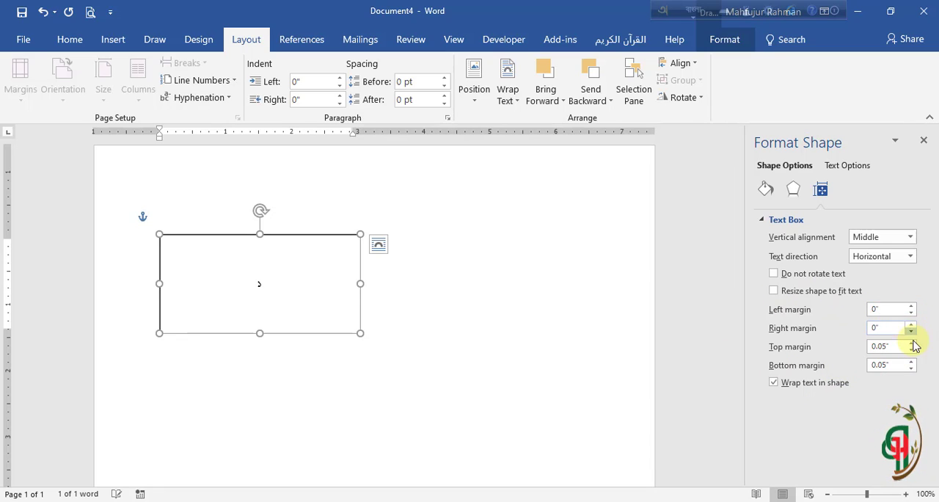
click(911, 350)
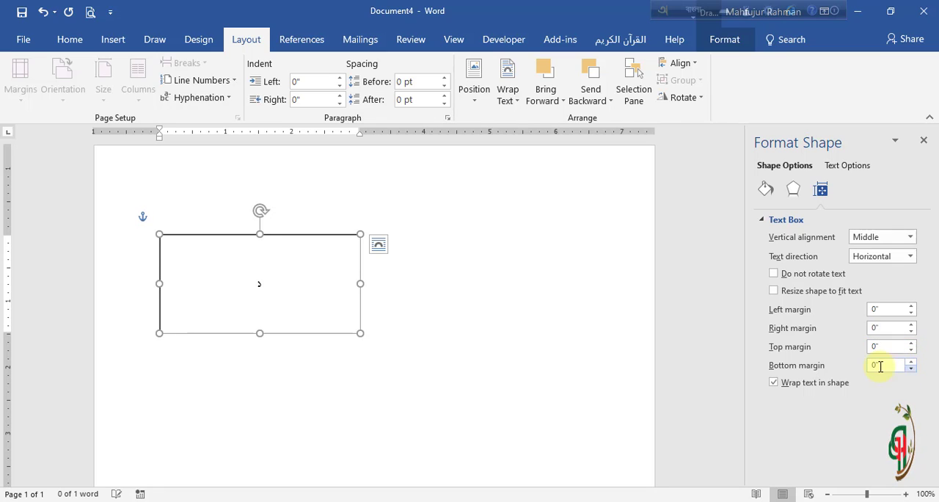
click(546, 314)
click(923, 141)
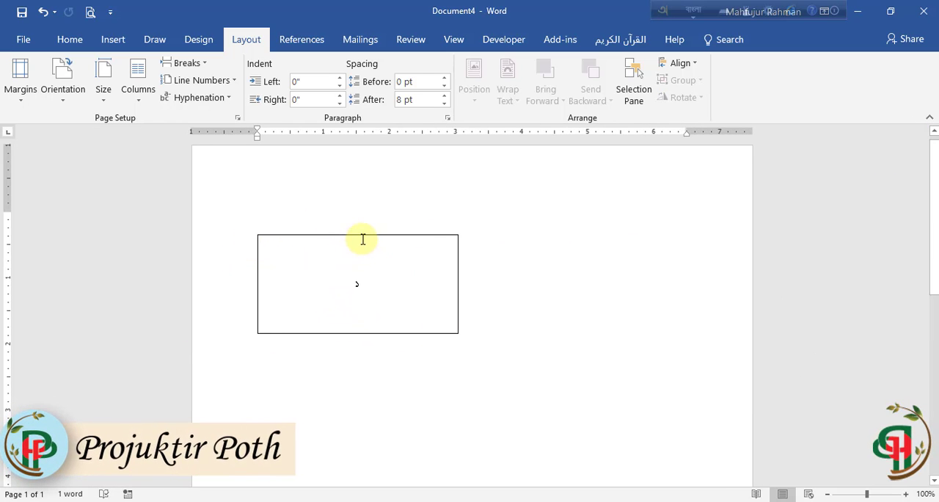
Step: Set the rectangle's height to 0.23" and reduce its width to a small single-digit box
click(417, 236)
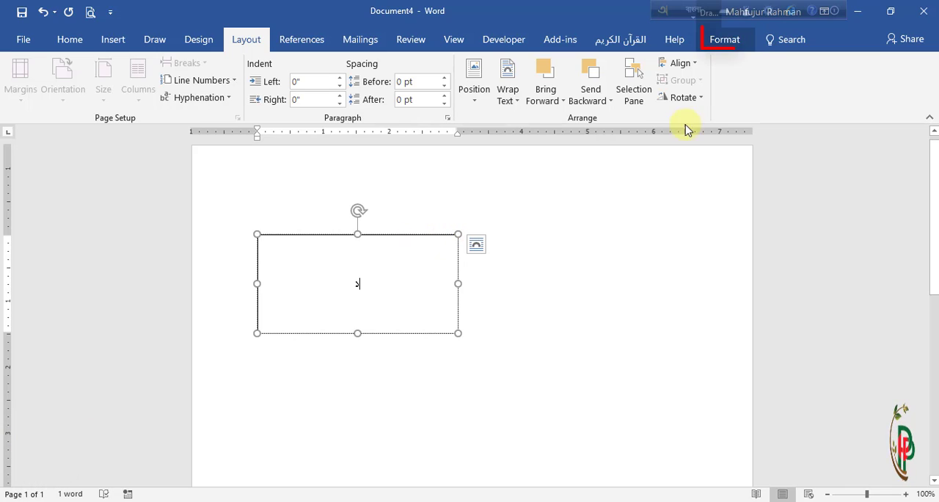
click(725, 41)
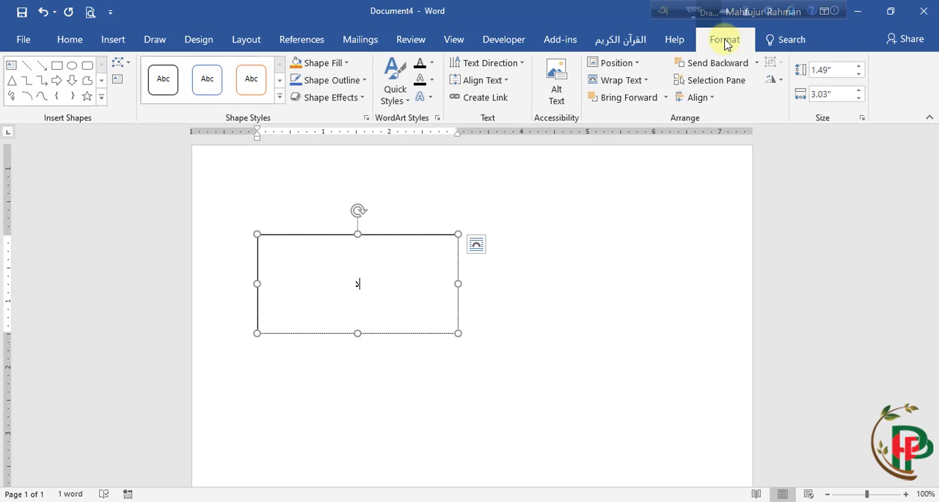
click(828, 70)
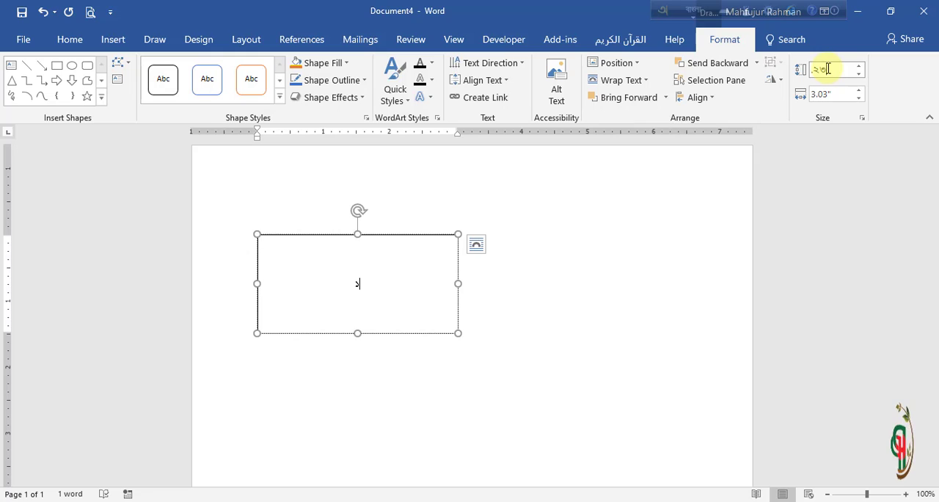
text(০.২৩)
key(Return)
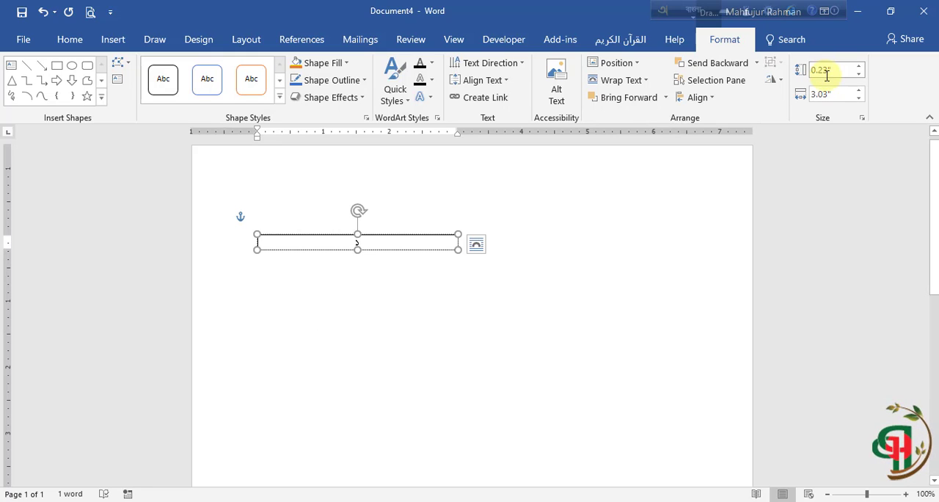
click(824, 94)
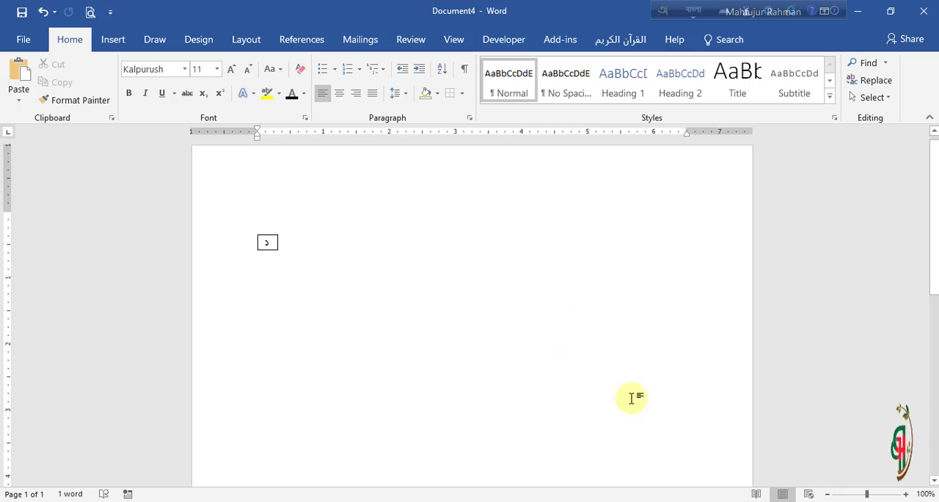
Step: Duplicate the digit box three times in a straight horizontal line to form a row of four adjoining boxes
click(907, 494)
click(906, 494)
click(907, 493)
click(906, 494)
click(906, 493)
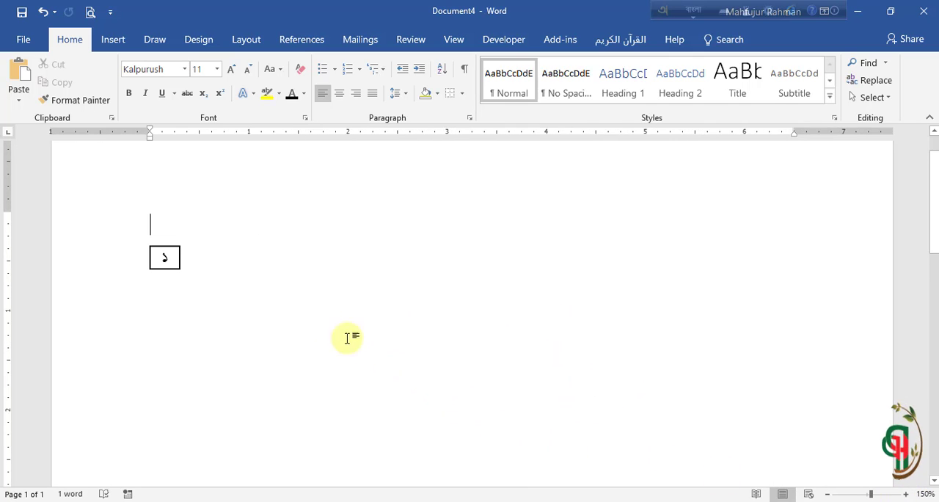
click(168, 252)
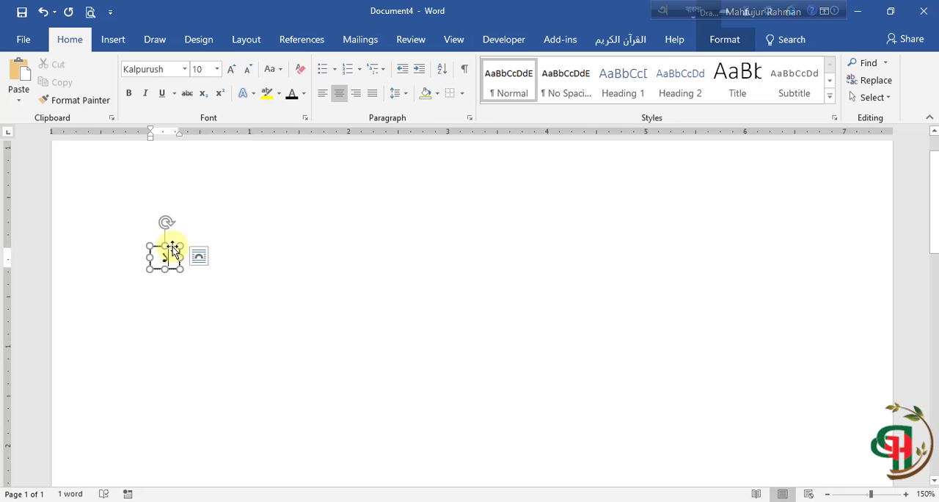
key(ctrl+shift)
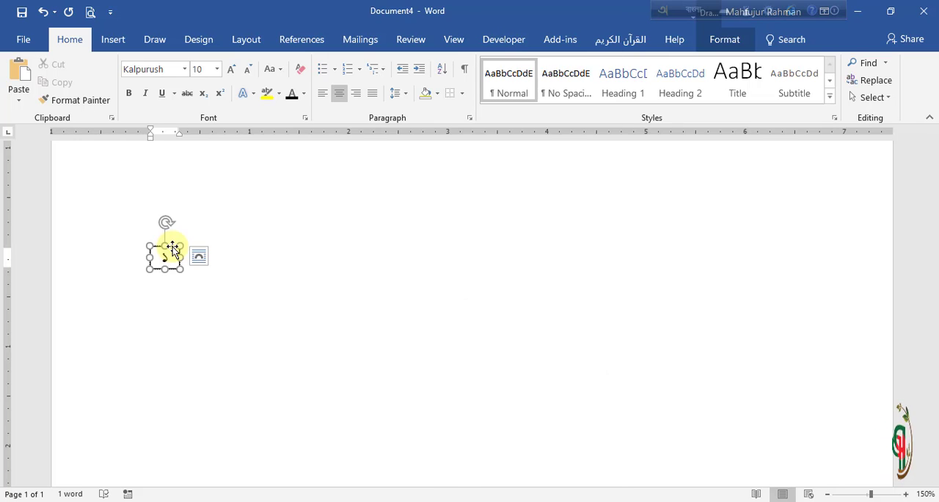
drag(176, 254, 201, 250)
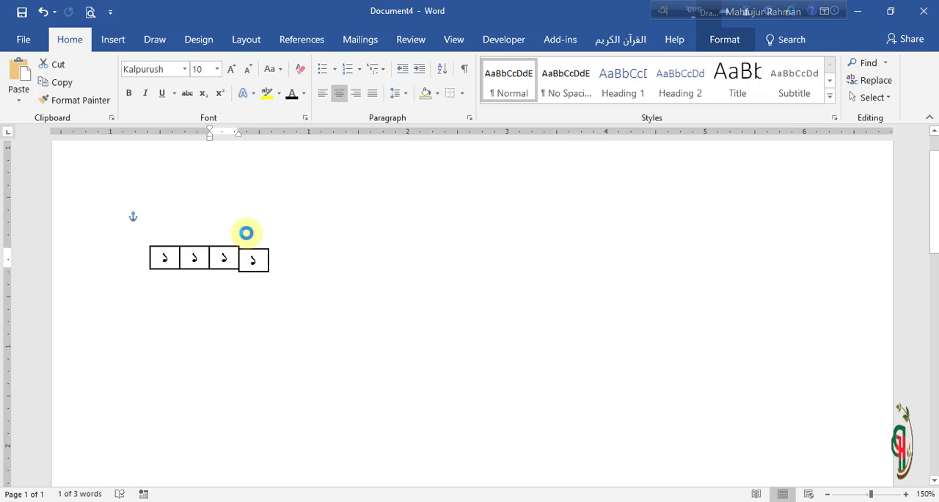
key(Up)
key(Up)
click(322, 283)
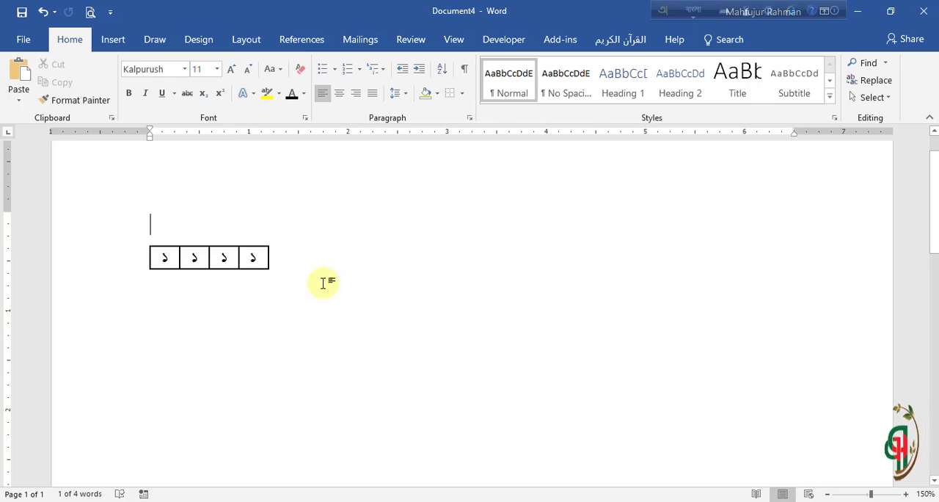
Step: Clear the digits from all four boxes and stretch the first box leftward to about 0.9" wide
click(233, 257)
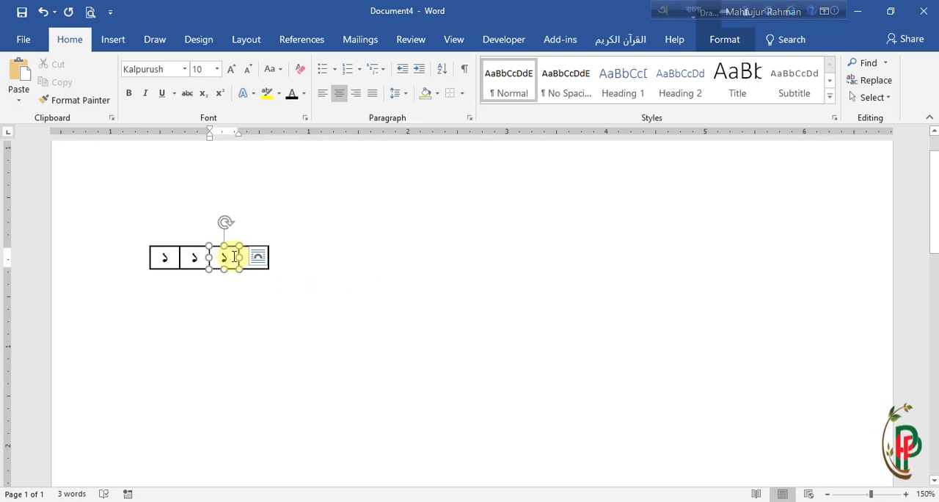
click(300, 283)
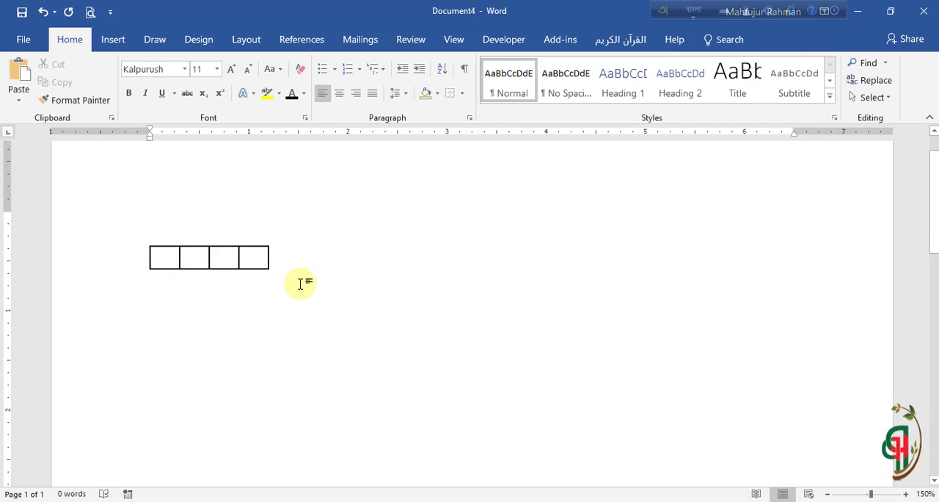
click(168, 258)
drag(148, 258, 89, 261)
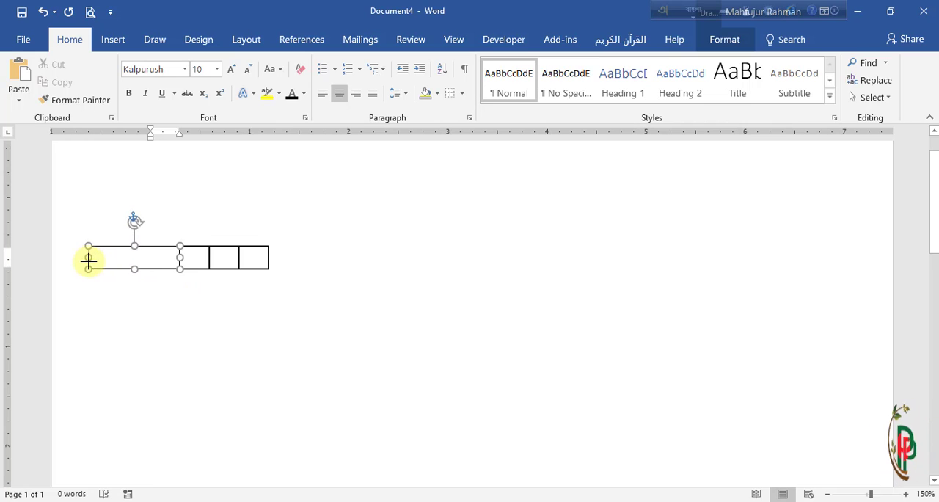
Step: Enter the label বিষয় কোডঃ in the widened first box
click(135, 258)
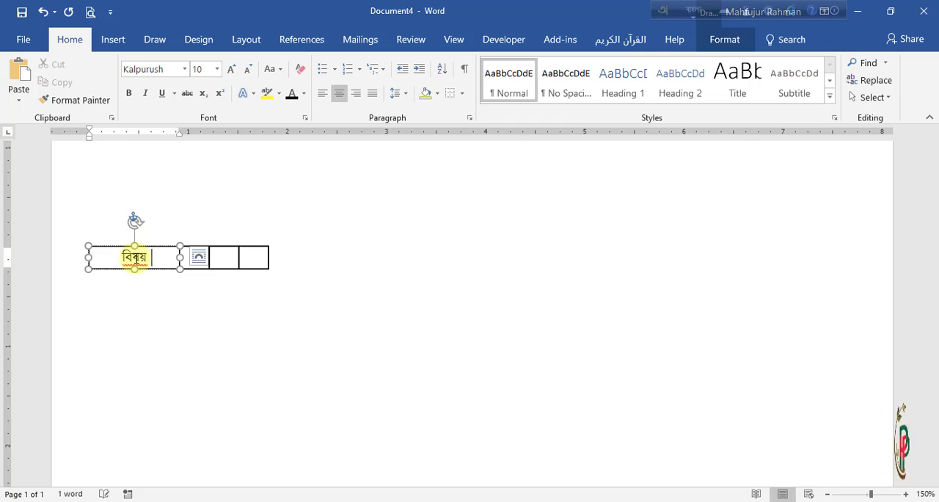
text(কোড)
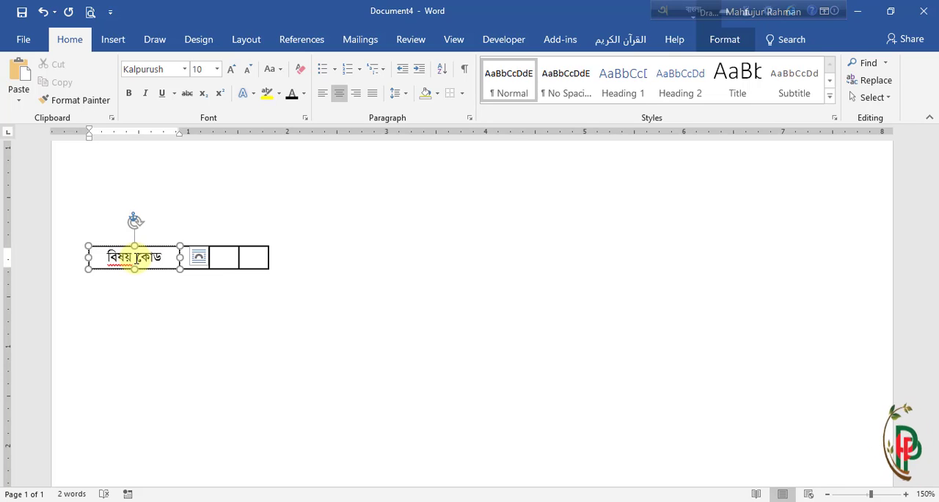
text(ঃ)
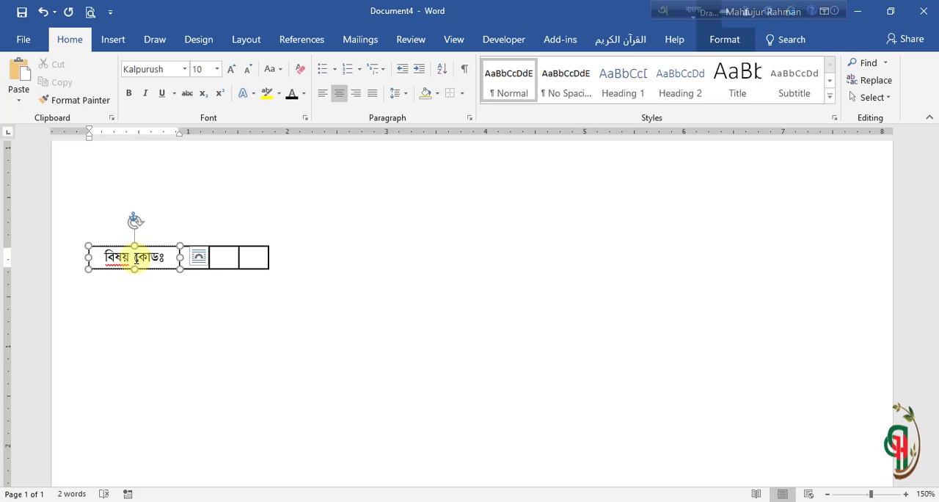
Step: Enter the digits ১, ৩ and ৪ one by one in the three small boxes beside the label
click(227, 310)
click(200, 257)
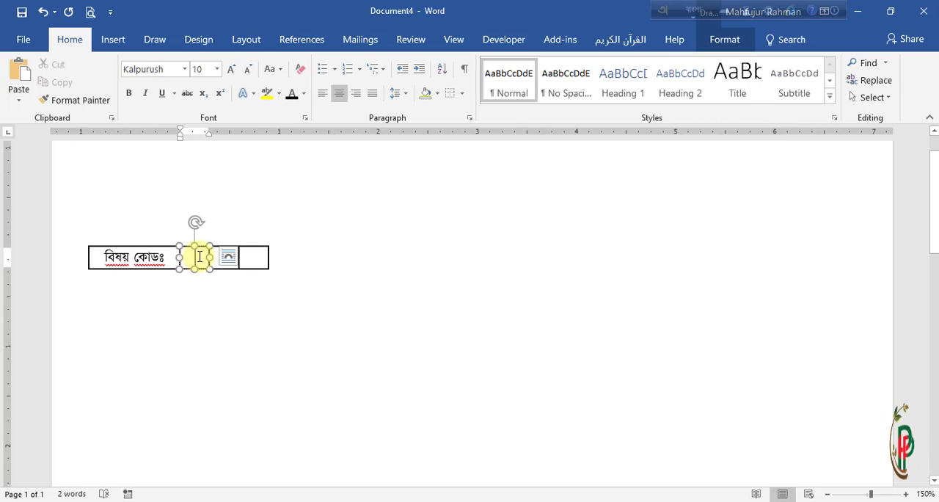
text(১)
click(225, 266)
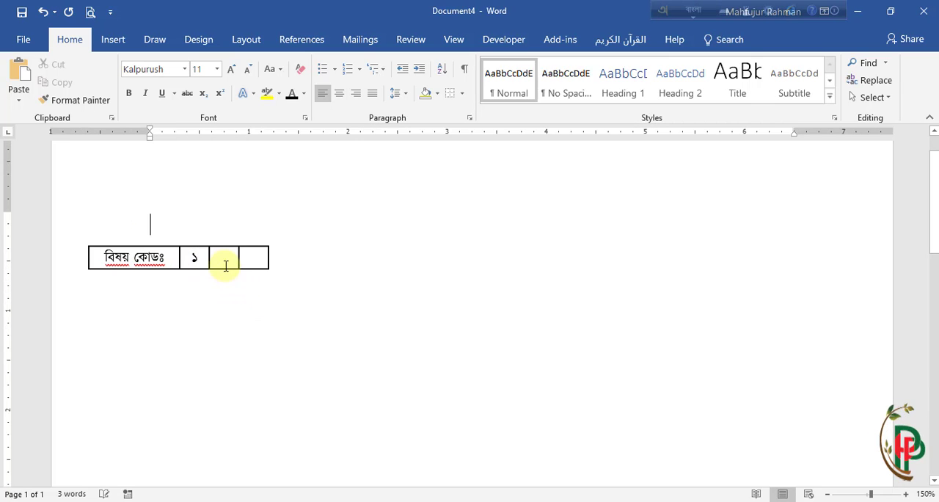
click(226, 258)
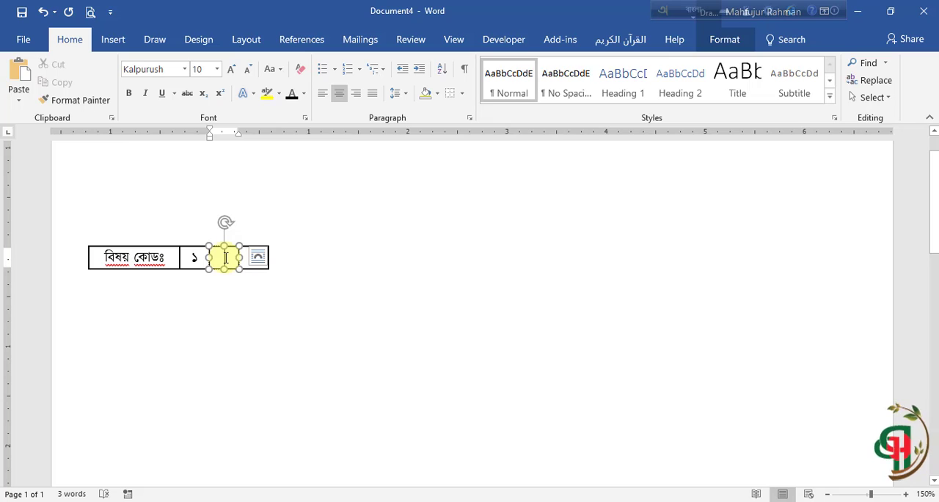
text(৩)
click(262, 293)
click(257, 261)
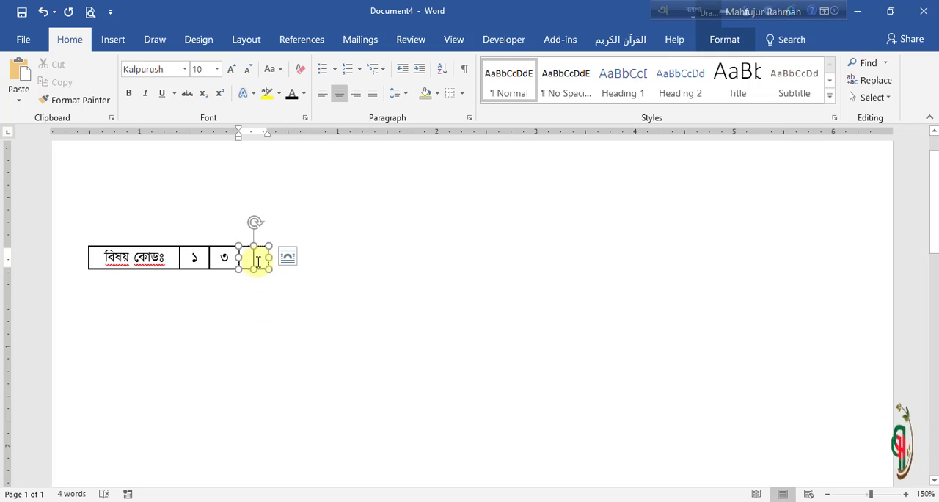
text(৪)
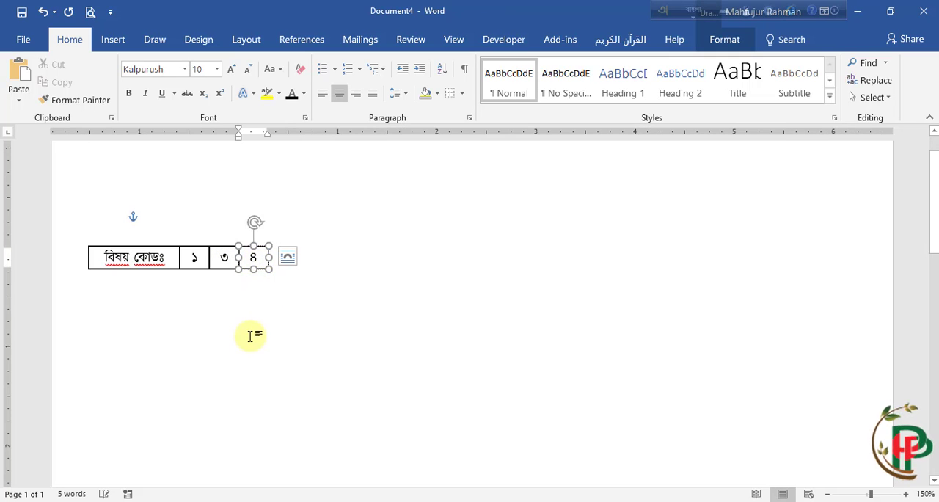
click(252, 334)
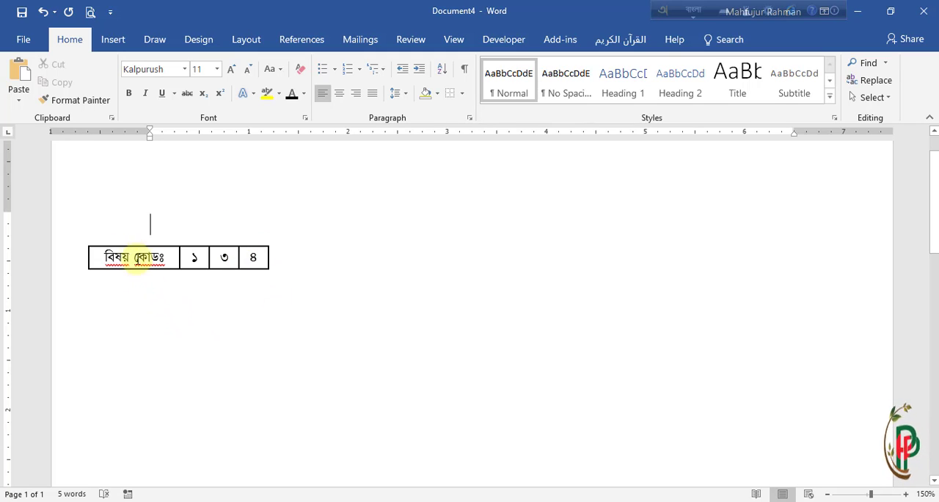
Step: Group the label box with the three digit boxes and move the group to the middle of the page
click(132, 256)
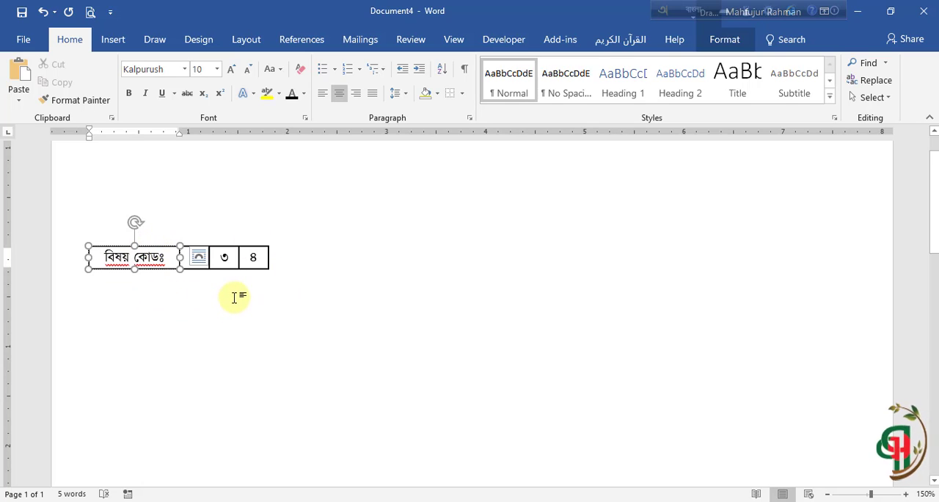
key(shift)
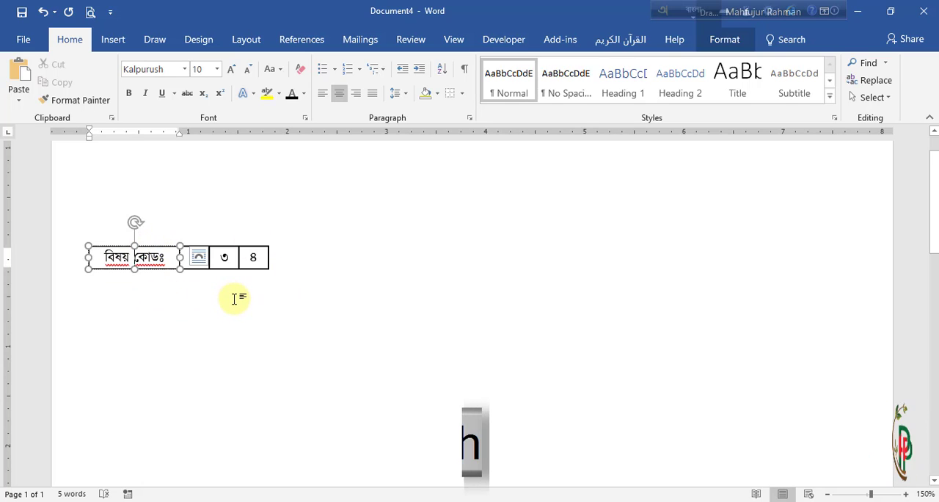
shift+click(203, 270)
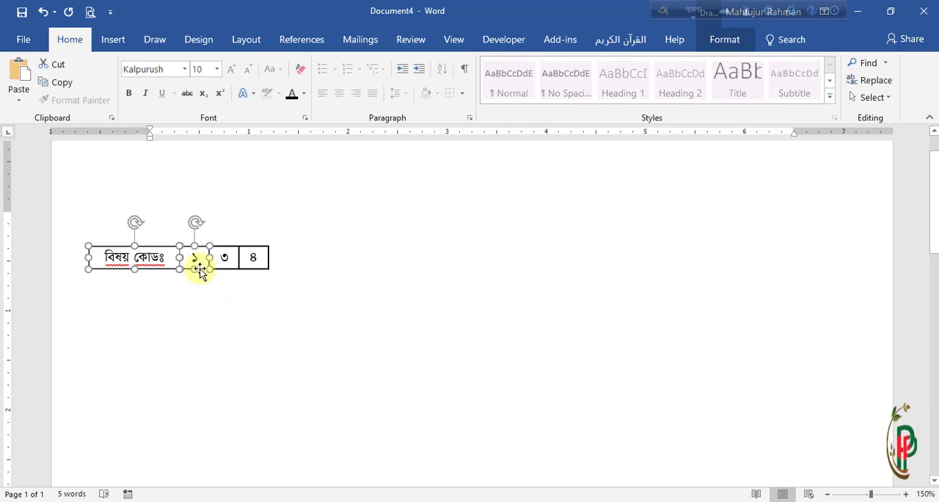
shift+click(224, 258)
shift+click(258, 266)
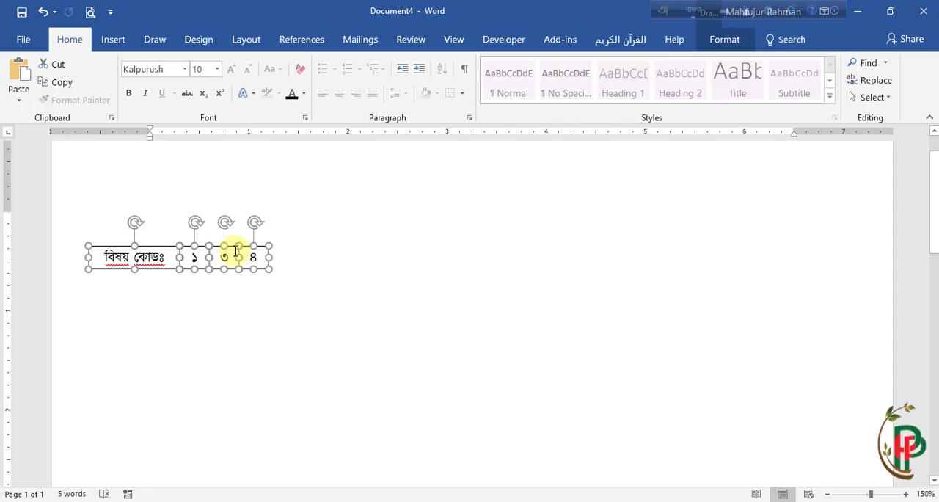
right_click(211, 249)
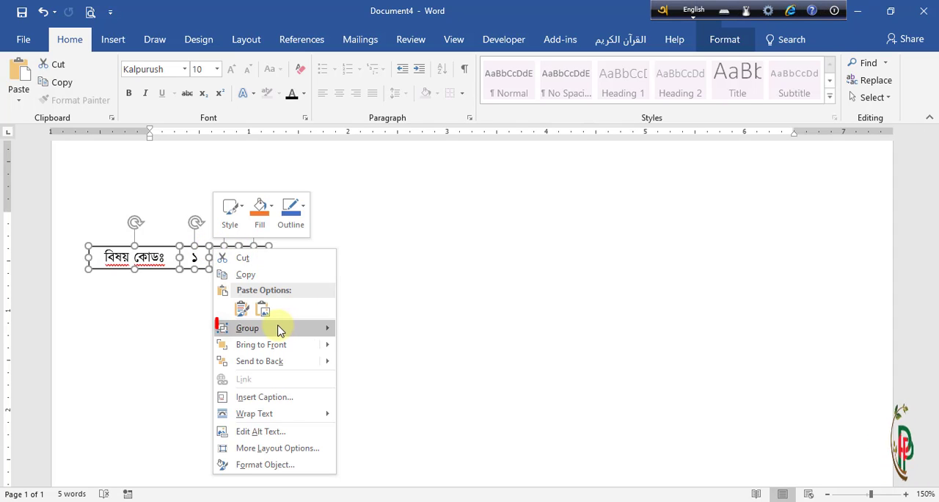
mouse_move(277, 327)
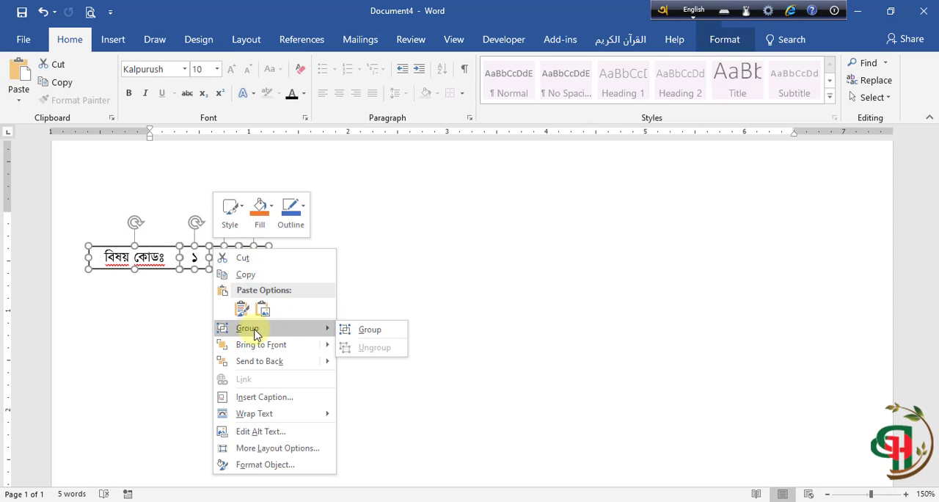
click(368, 330)
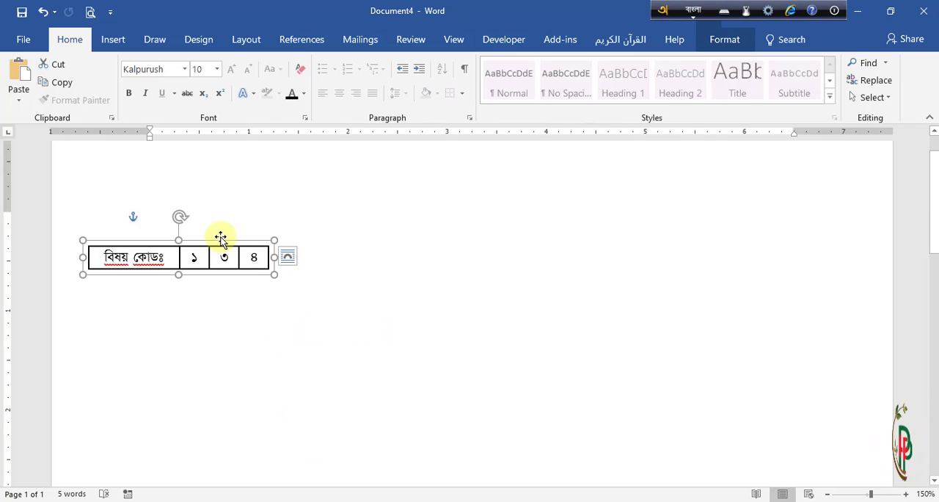
drag(220, 239, 486, 239)
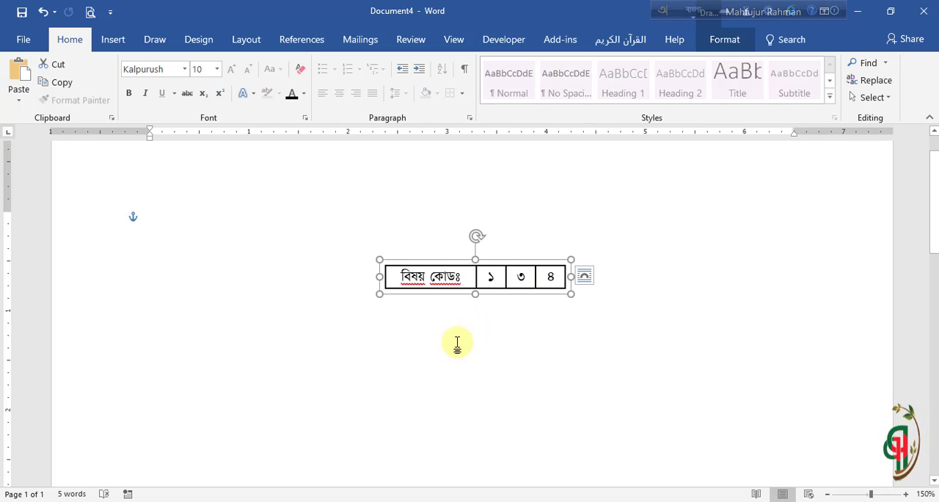
click(458, 338)
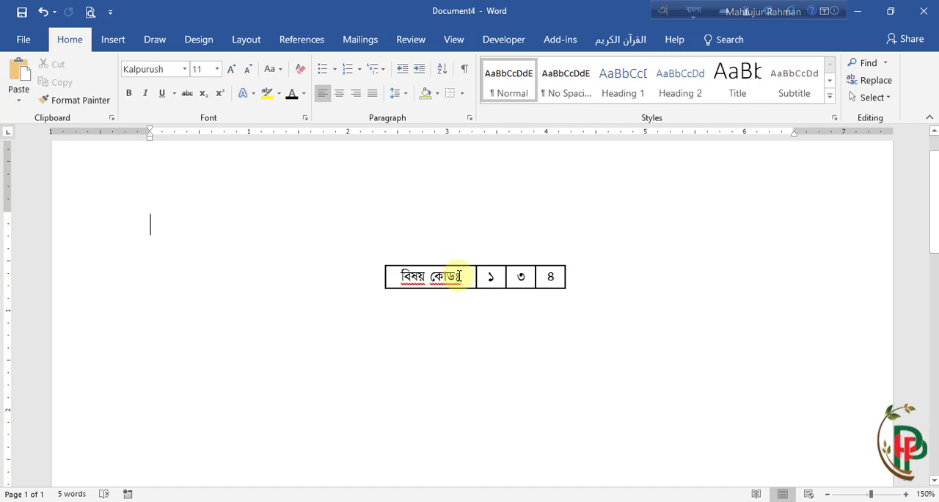
Step: Remove the outline from the বিষয় কোডঃ label box, leaving only the digit boxes bordered
click(465, 275)
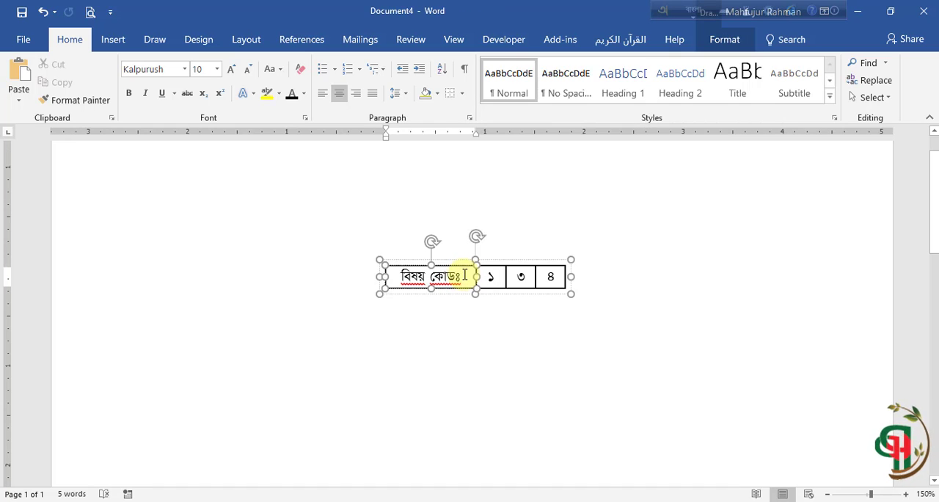
drag(466, 277, 380, 276)
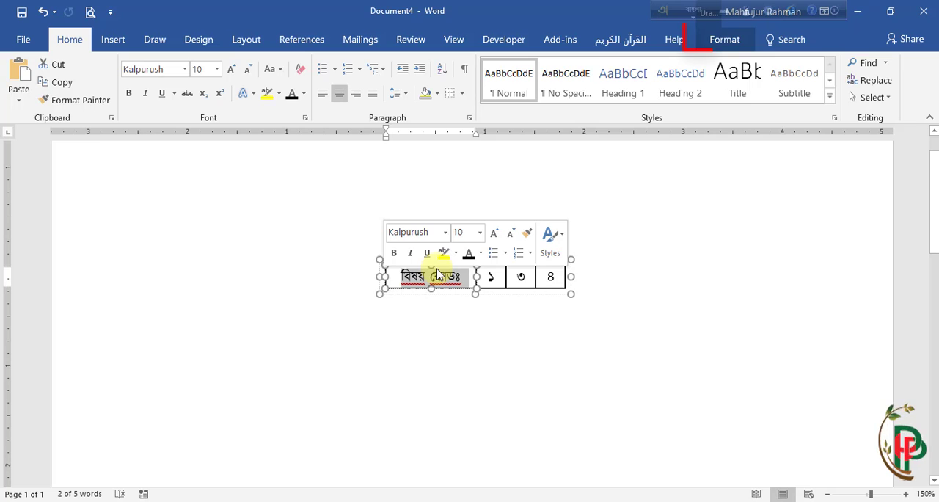
click(723, 42)
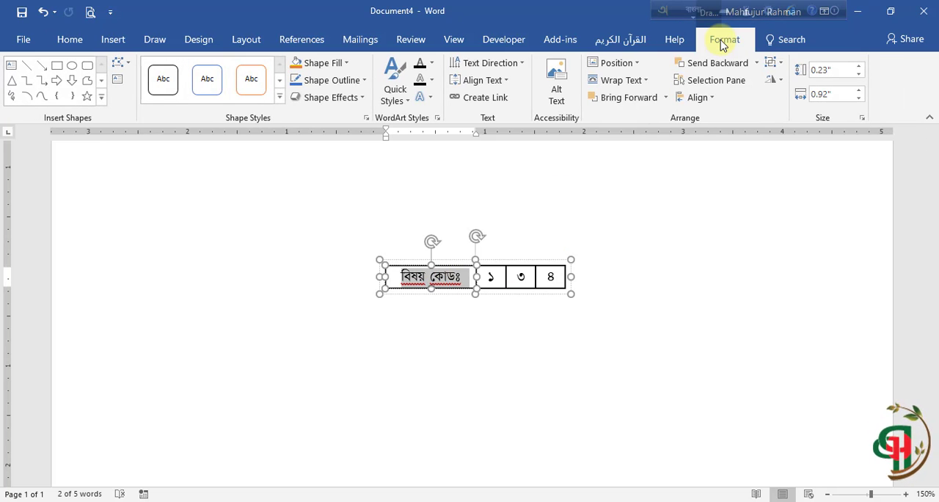
click(364, 81)
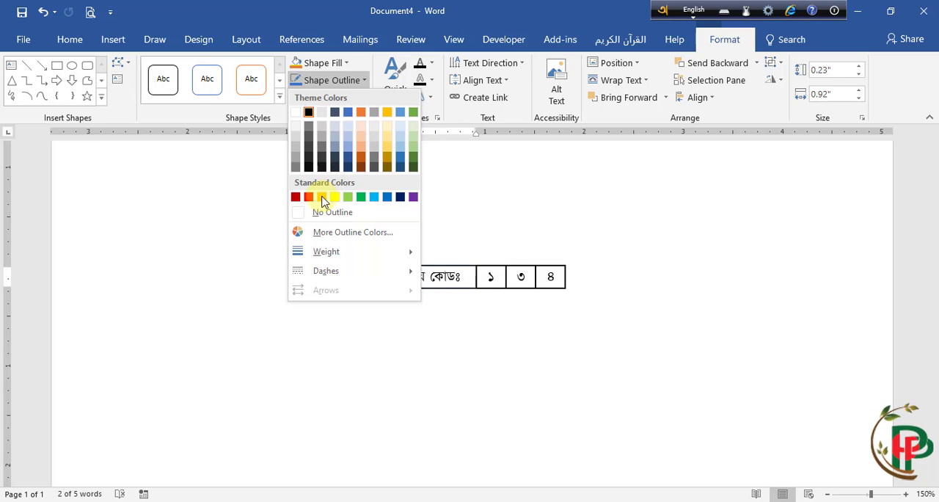
click(300, 213)
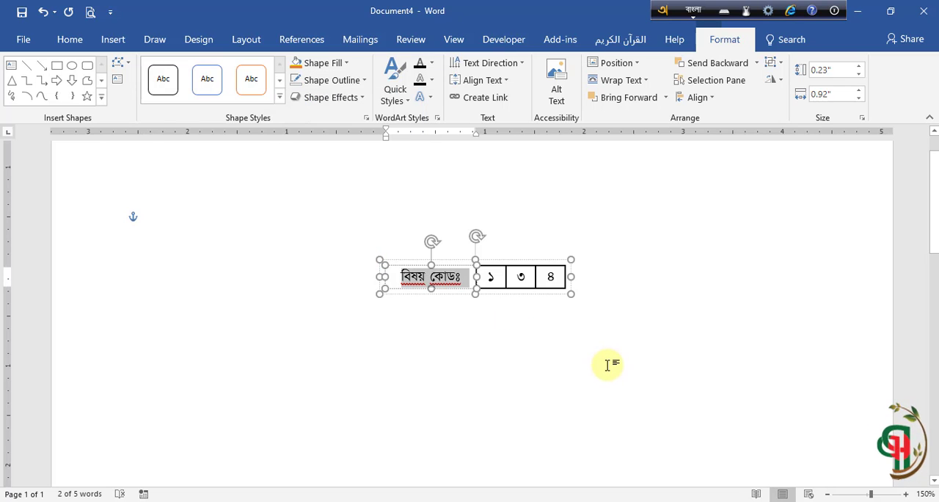
click(643, 318)
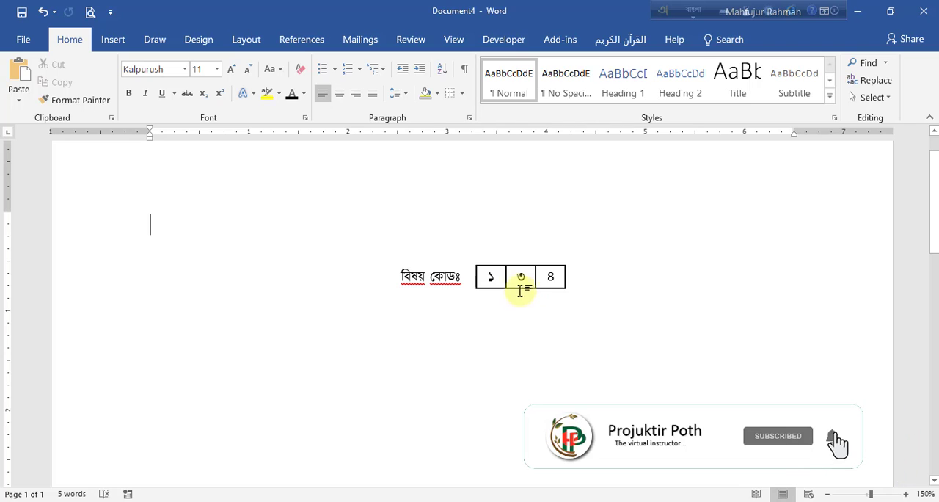
click(490, 274)
mouse_move(446, 258)
mouse_down()
mouse_move(345, 247)
mouse_move(533, 222)
mouse_move(402, 311)
mouse_move(401, 237)
mouse_move(512, 230)
mouse_move(461, 254)
mouse_move(462, 264)
mouse_up()
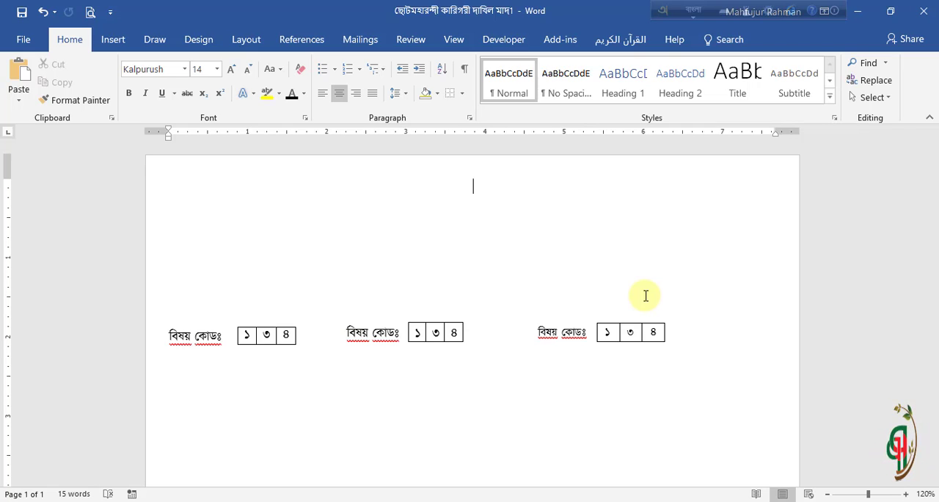
Step: Enter the centred heading ছোটমহারন্দী কারিগরী দাখিল মাদ্‌রাসা on the first line of the exam document
text(ছোট)
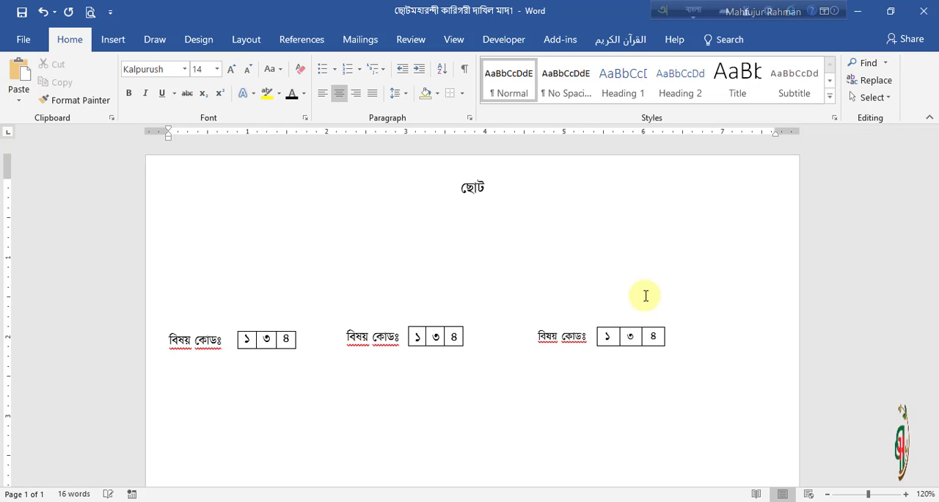
text(মহার)
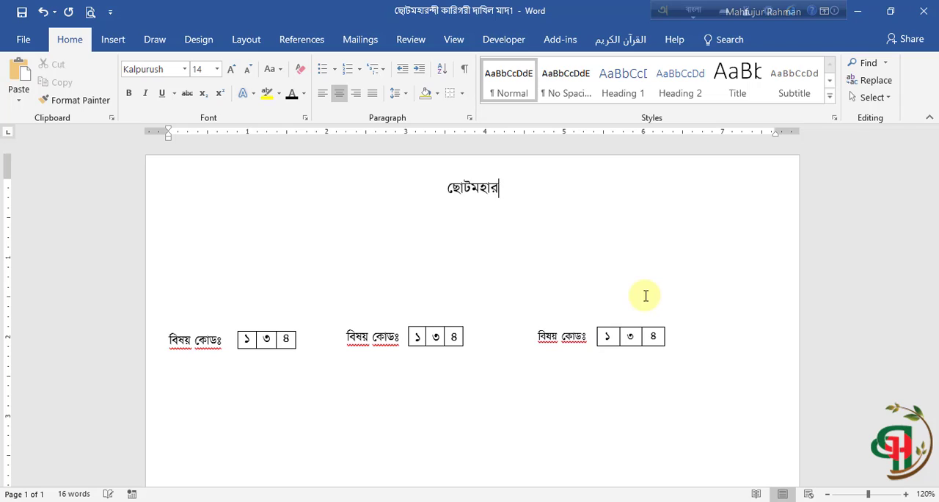
text(ন্দী)
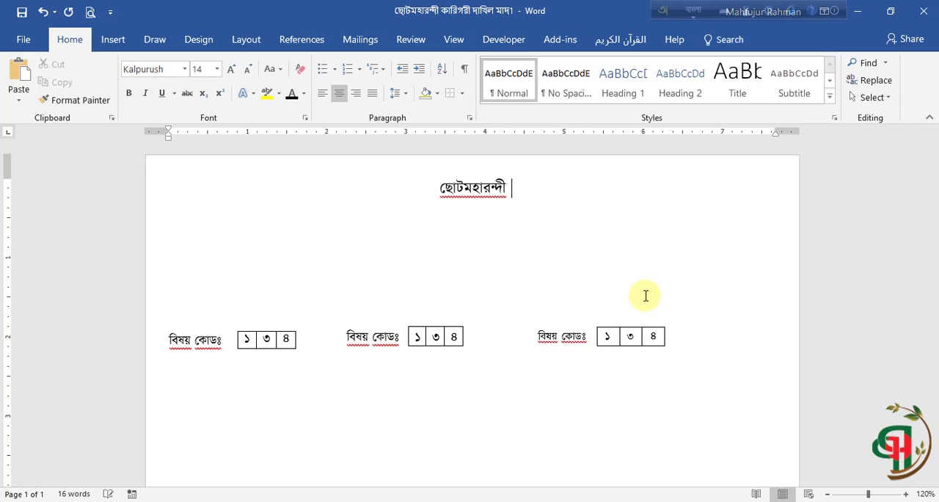
text( কারি)
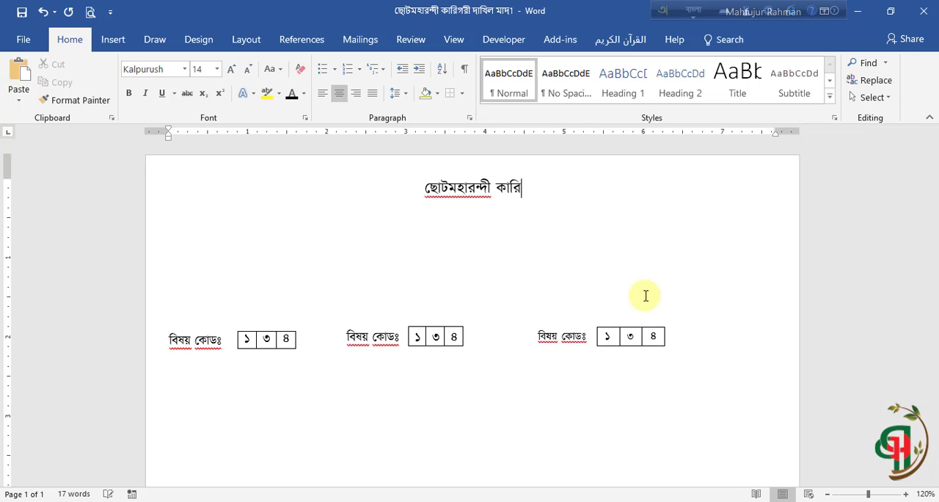
text(গর)
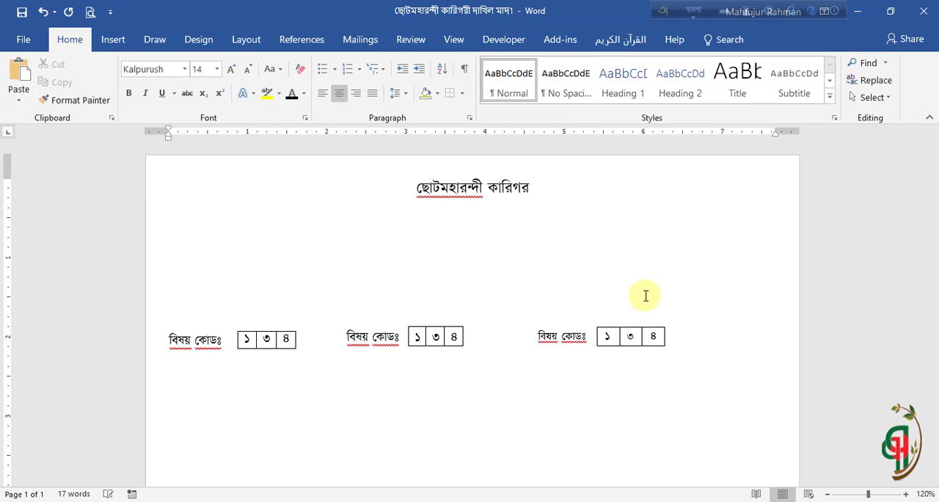
text(ী দ)
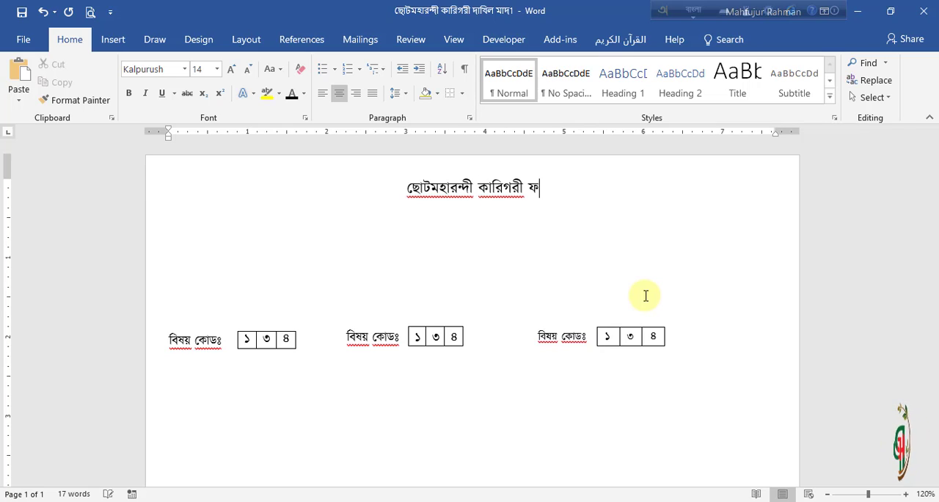
key(BackSpace)
text(দা)
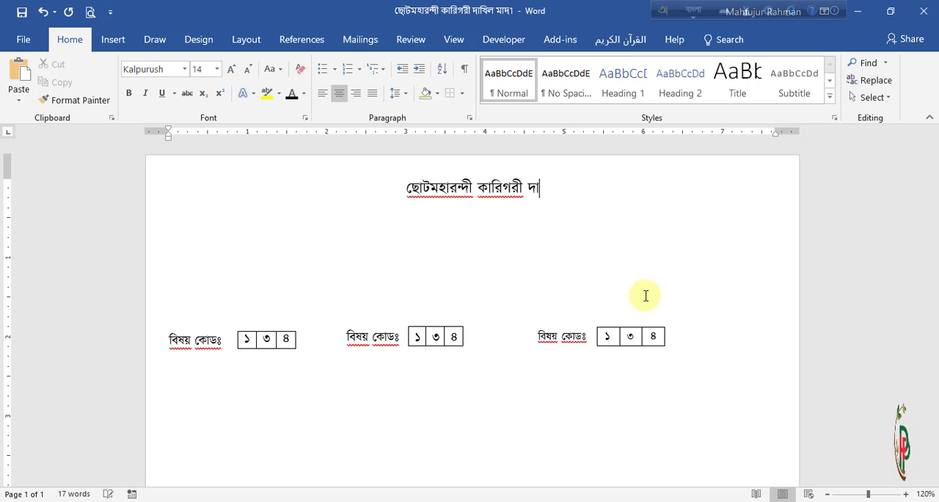
text(খিল )
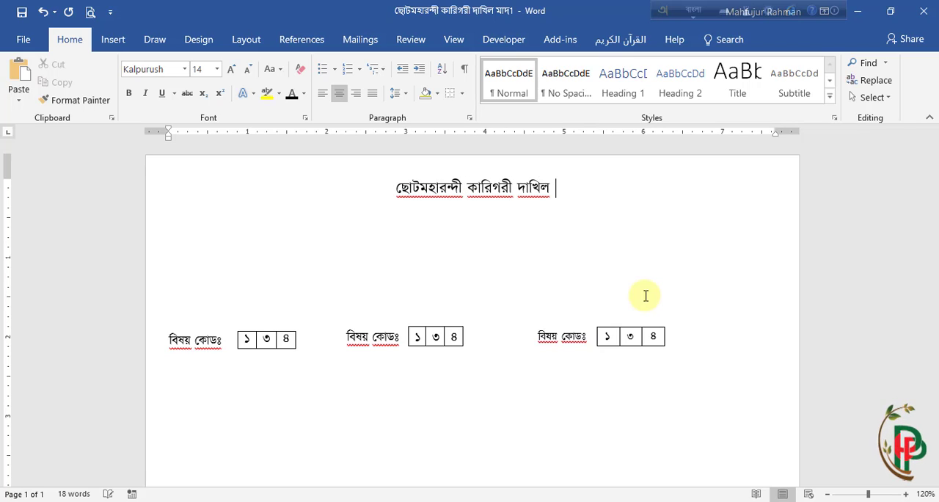
text(মাদ)
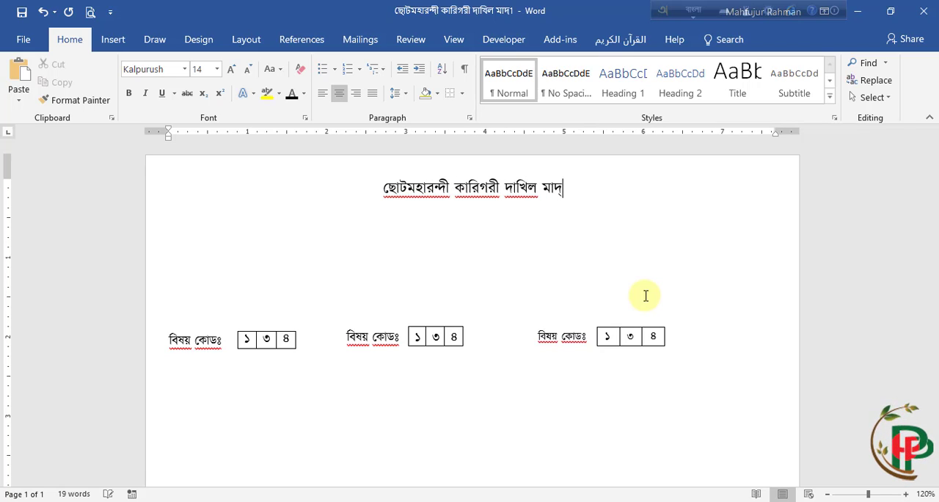
text(্)
text(রাসা)
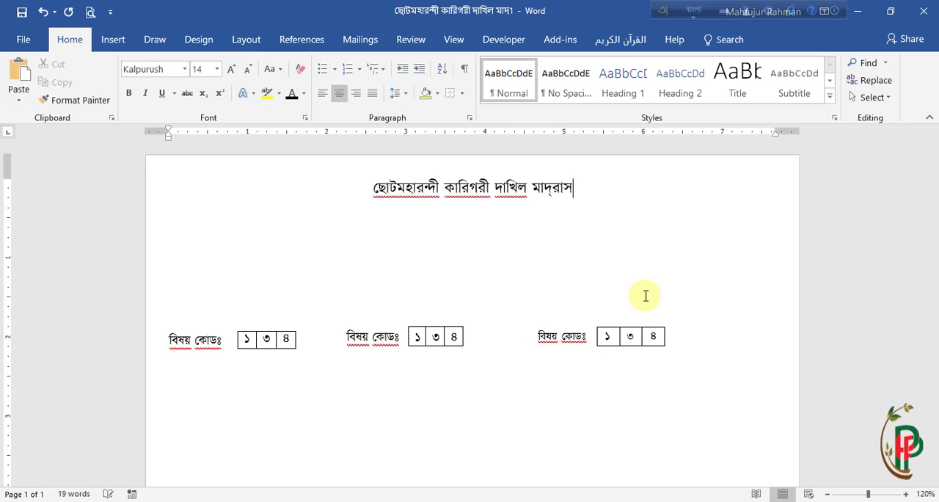
Step: Add the exam title অর্ধ-বার্ষিক পরীক্ষা-২০১৯ on a new centred line below the madrasa name
key(Return)
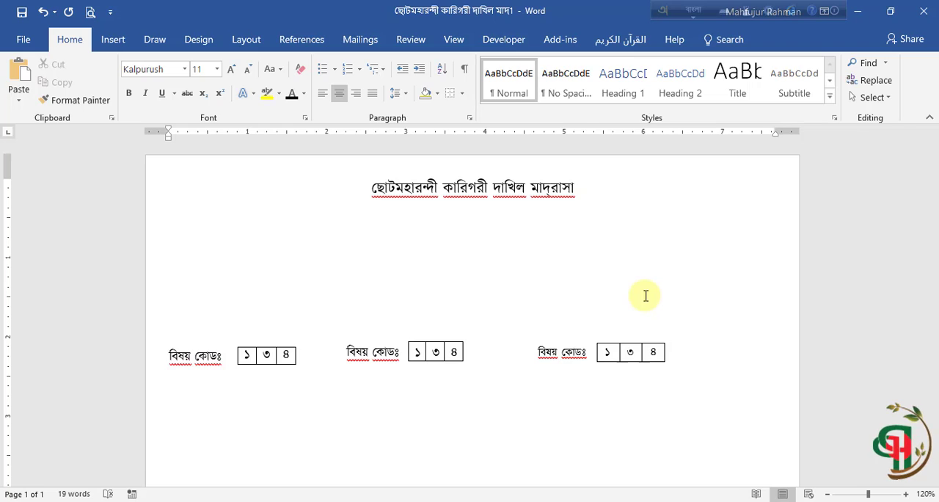
text(অরর)
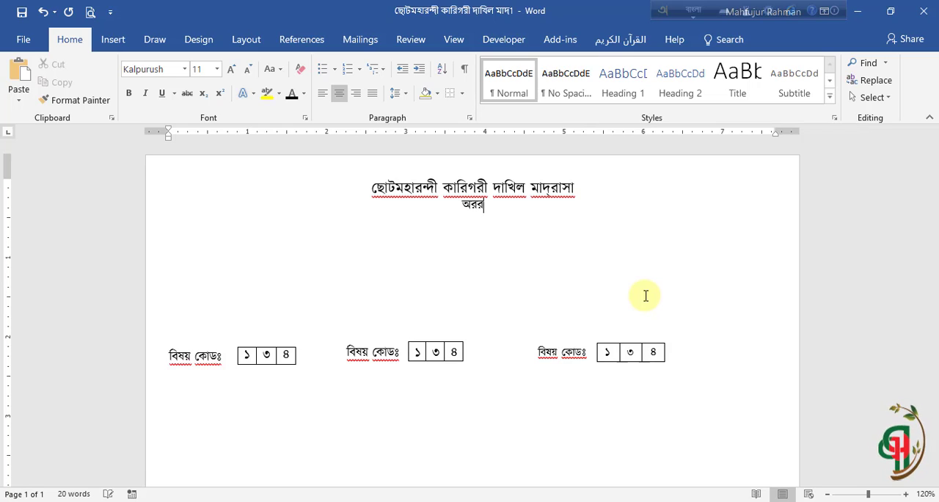
text(্থ)
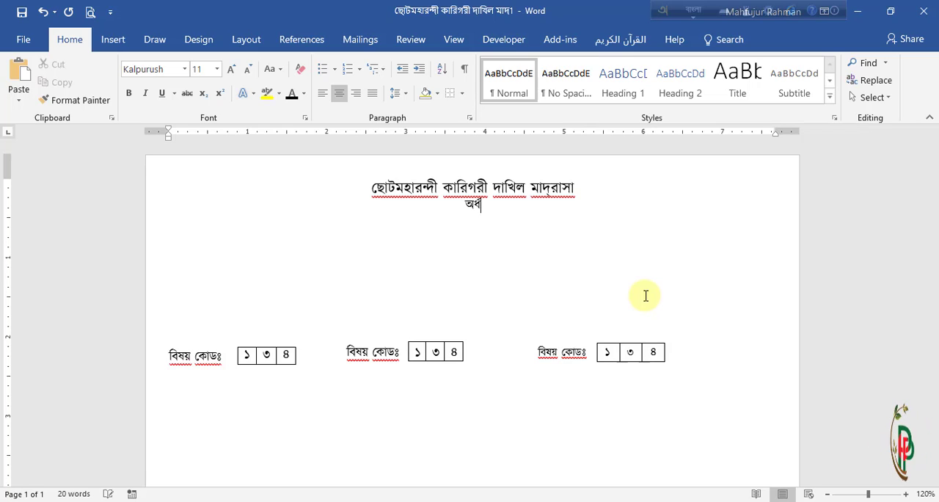
text(-বা)
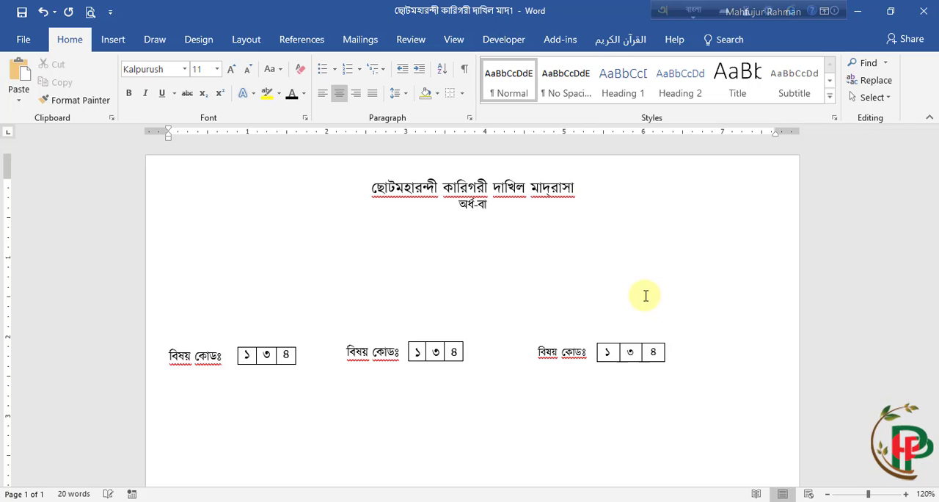
text(র্ষি)
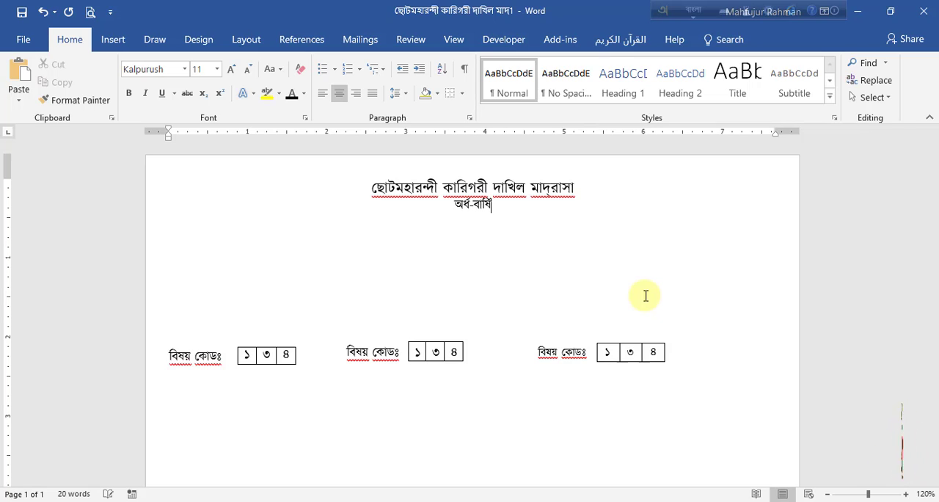
text(ক )
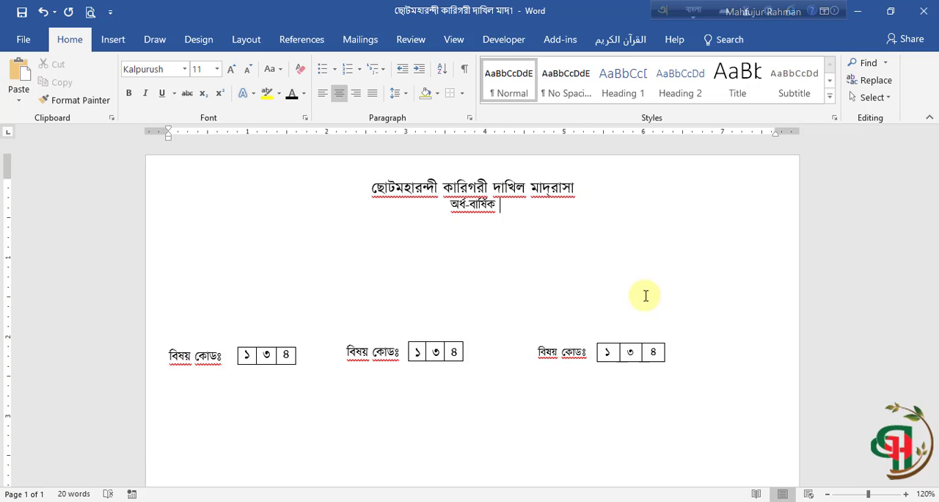
text(পর)
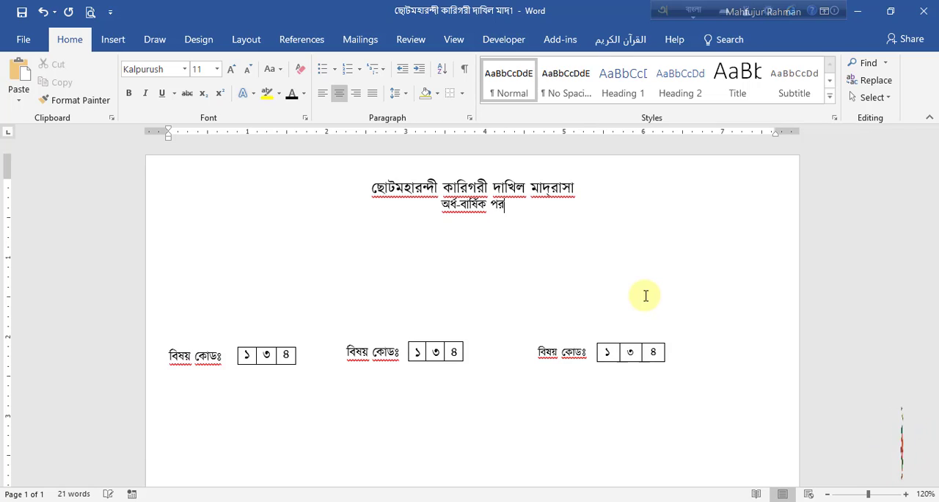
text(ীক্ষা)
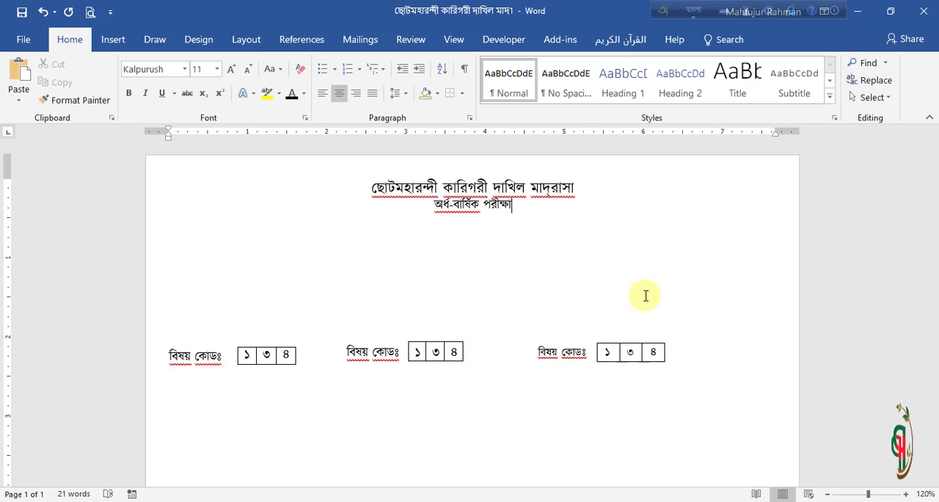
text(-)
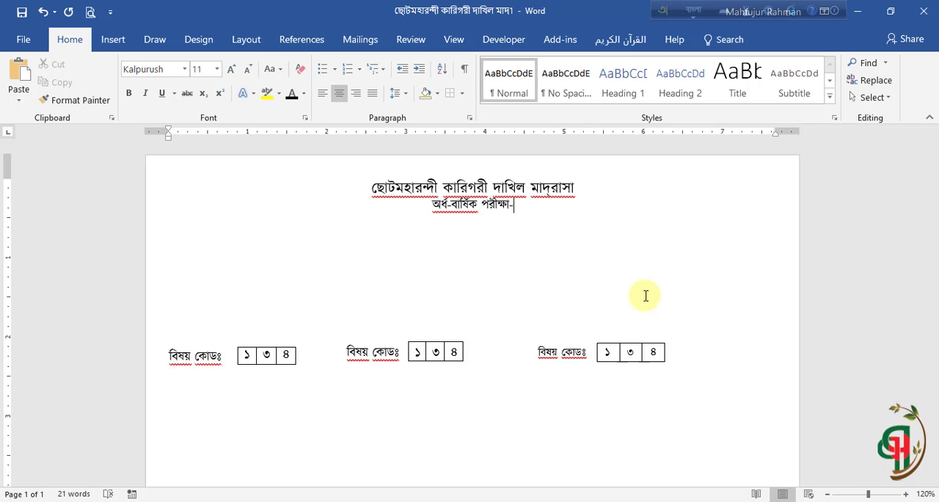
text(২০)
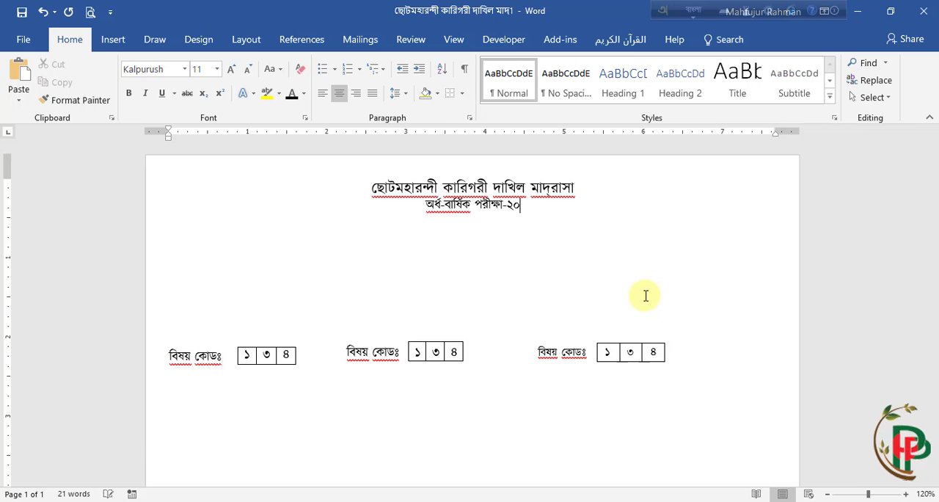
text(১৯)
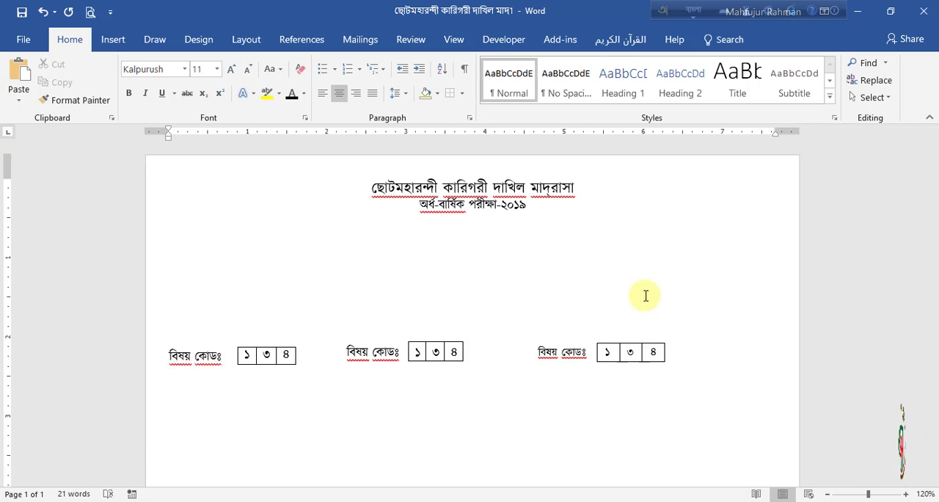
Step: Add the class line শ্রেণীঃ ৯ম below the exam title, with no space before the ঃ
key(Return)
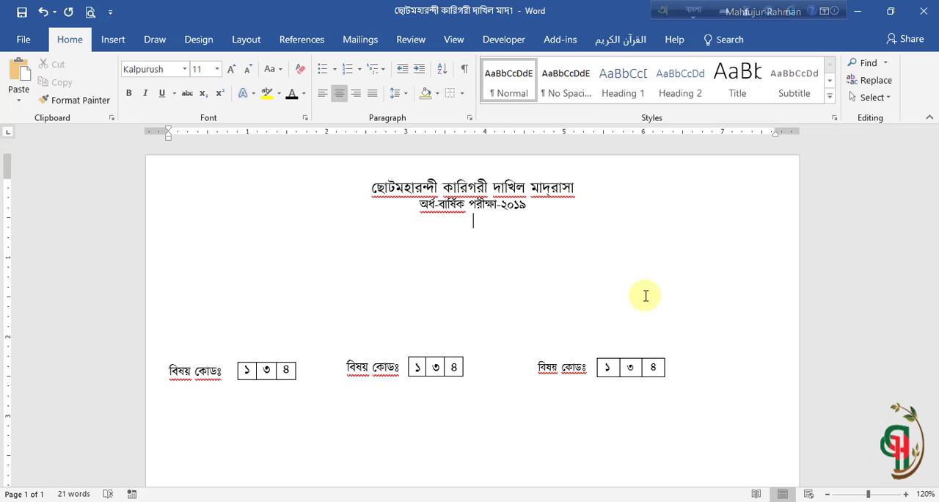
text(শ্রে)
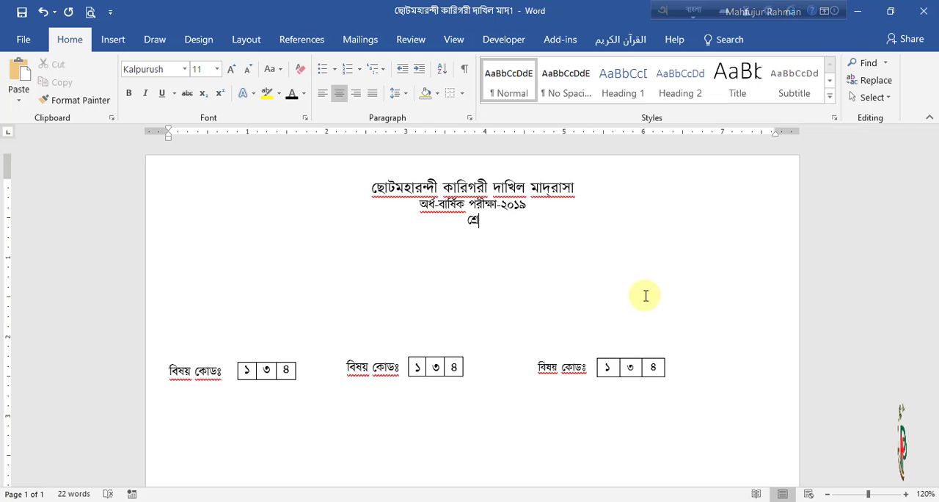
text(ণী )
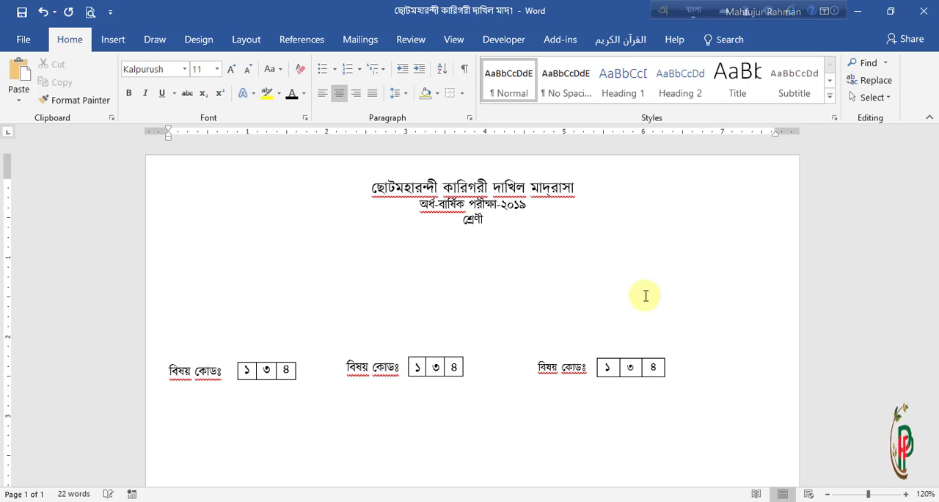
text(ঃ)
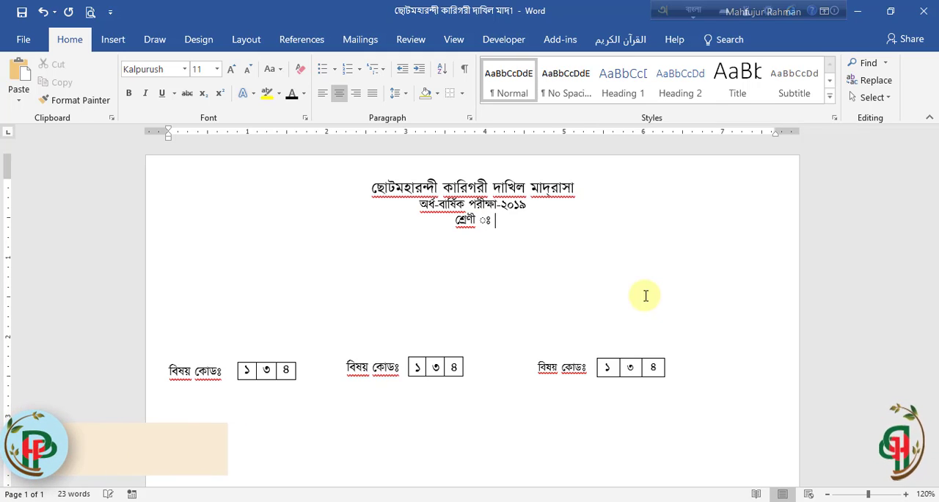
key(BackSpace)
key(BackSpace)
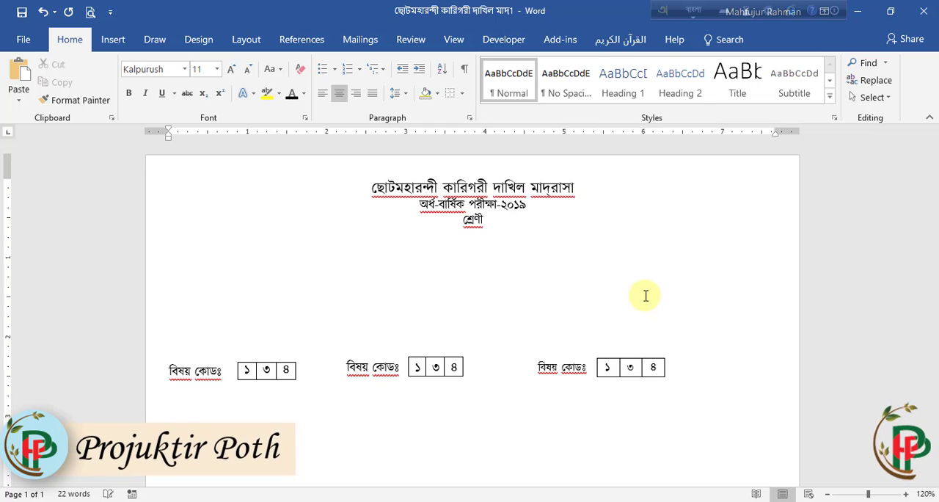
text(ঃ )
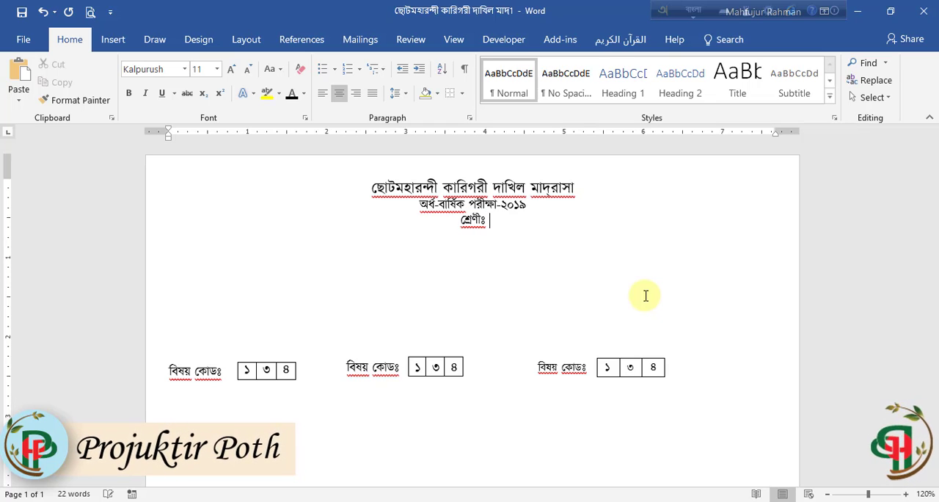
text(৯ম)
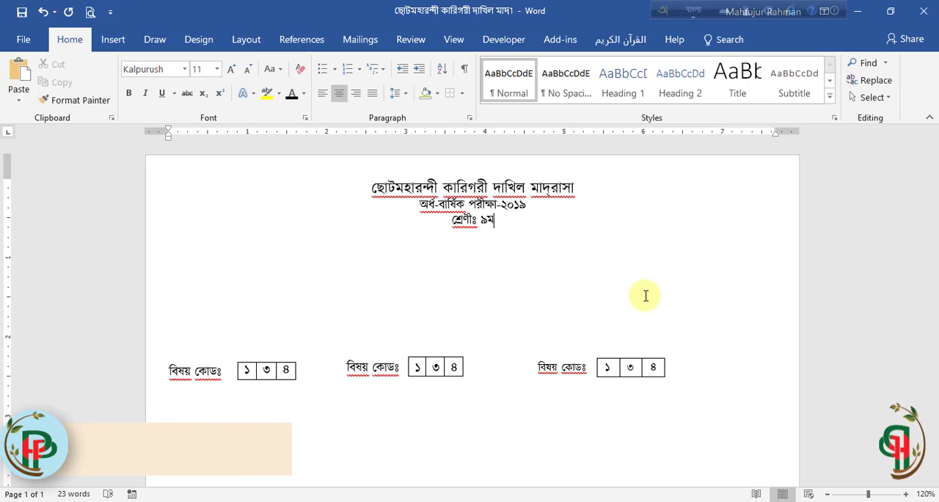
Step: Add the subject line বিষয়ঃ বাংলা ১ম পত্র below the class line
key(Return)
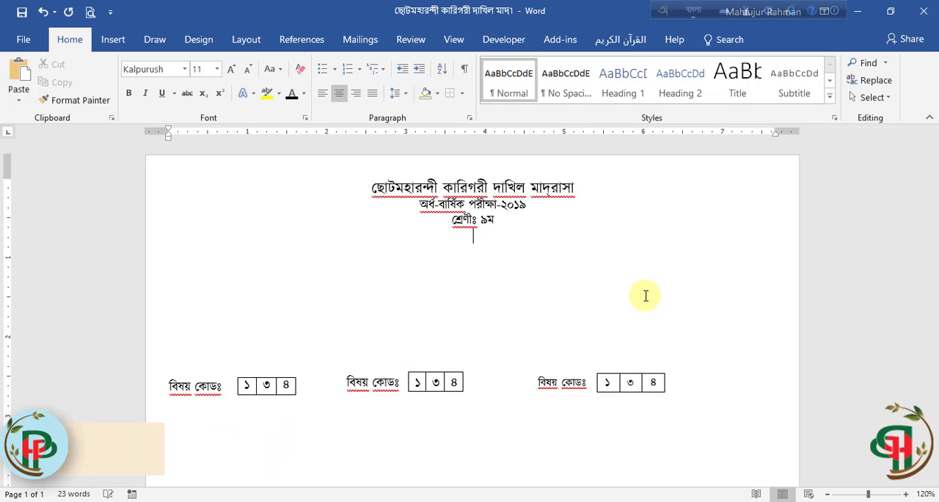
text(বি)
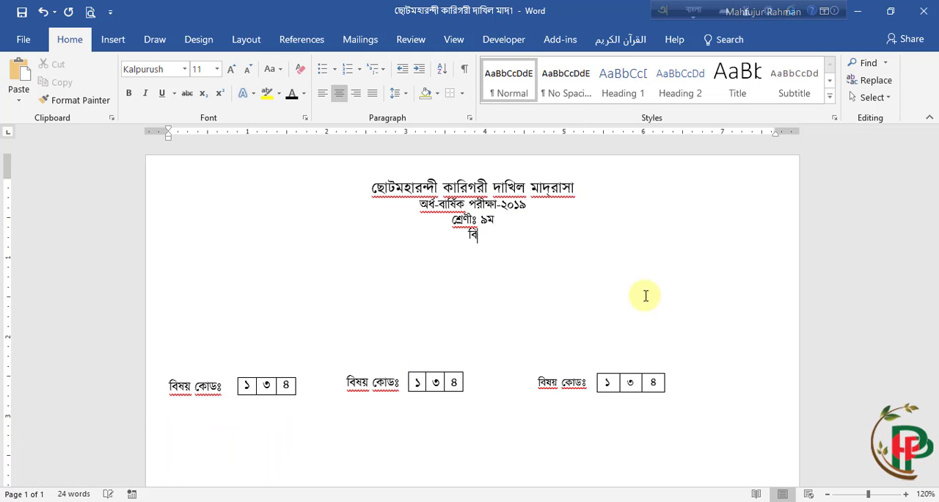
text(ষয় )
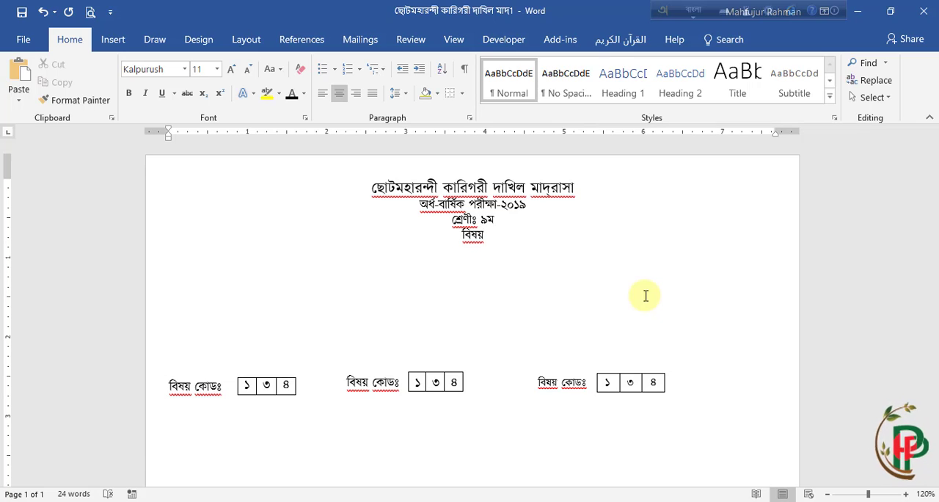
text(ঃ)
key(BackSpace)
key(BackSpace)
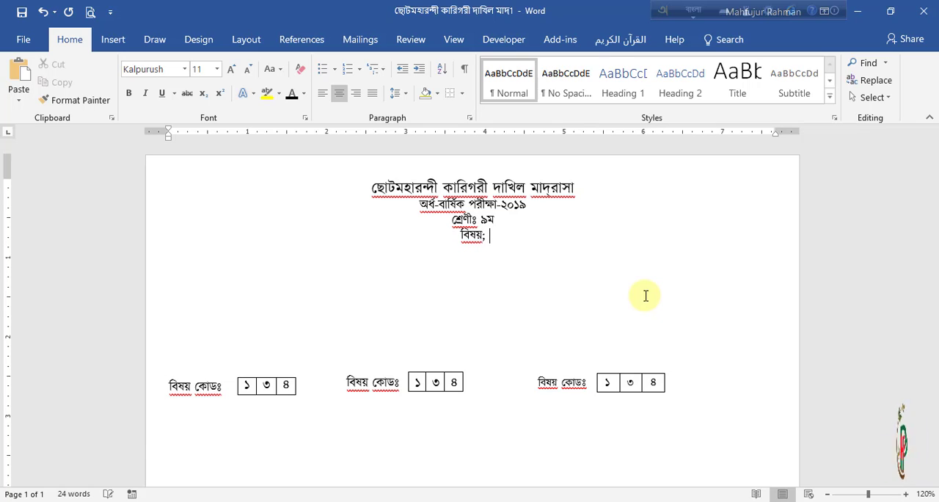
text(ঃ)
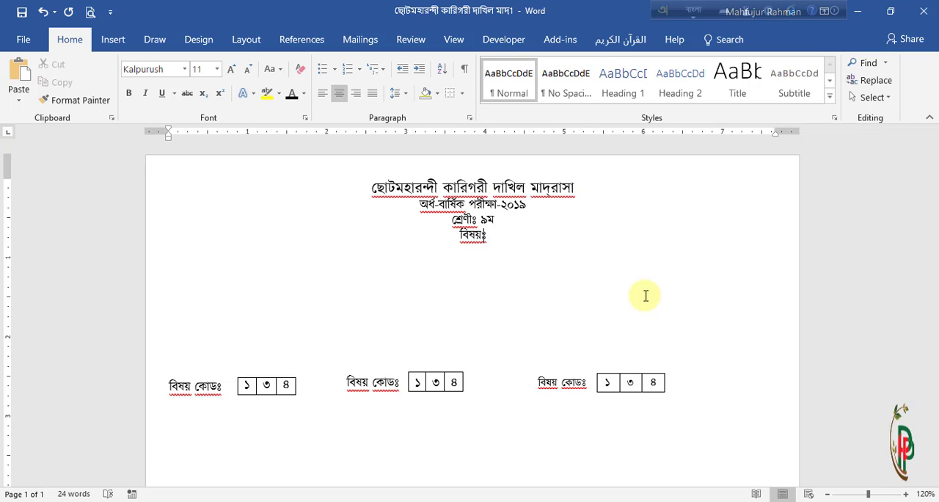
text( বান)
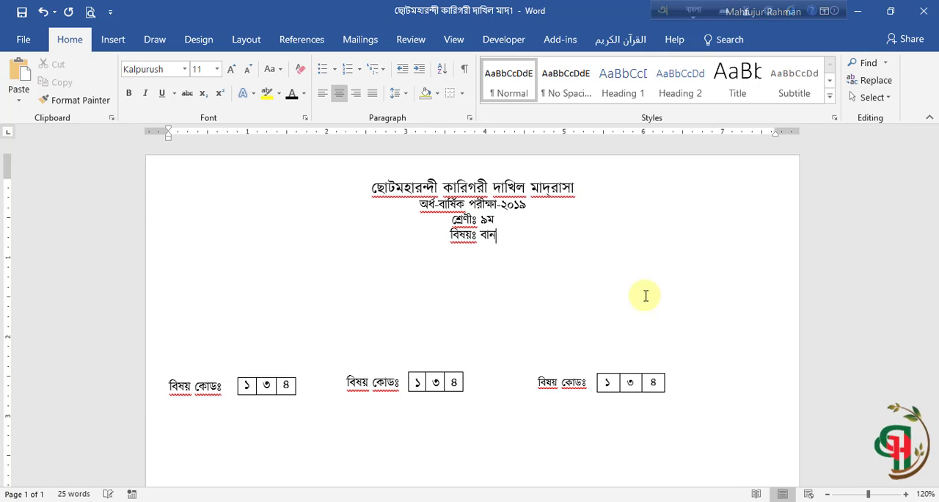
key(BackSpace)
text(ংলা )
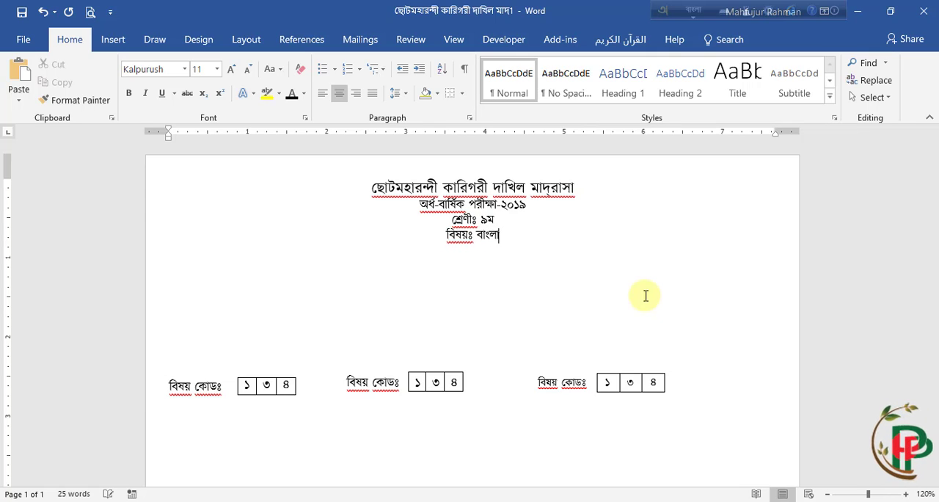
text(১)
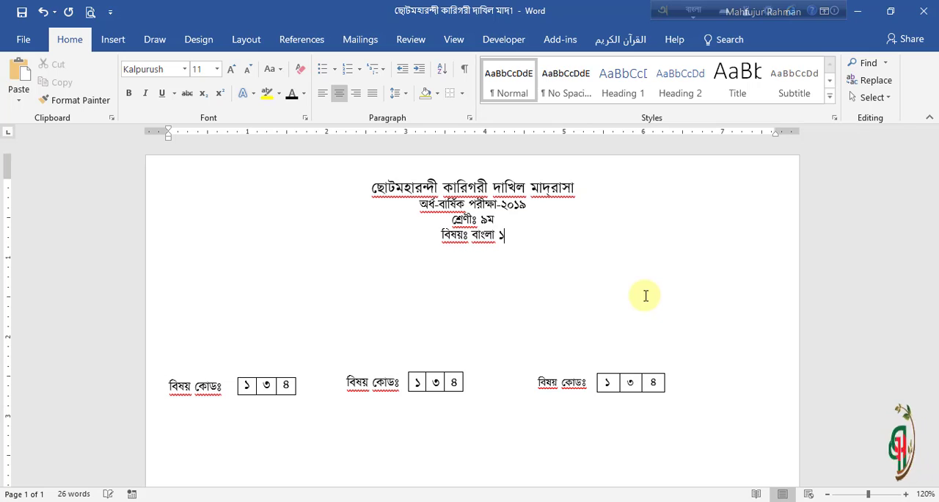
text(ম প)
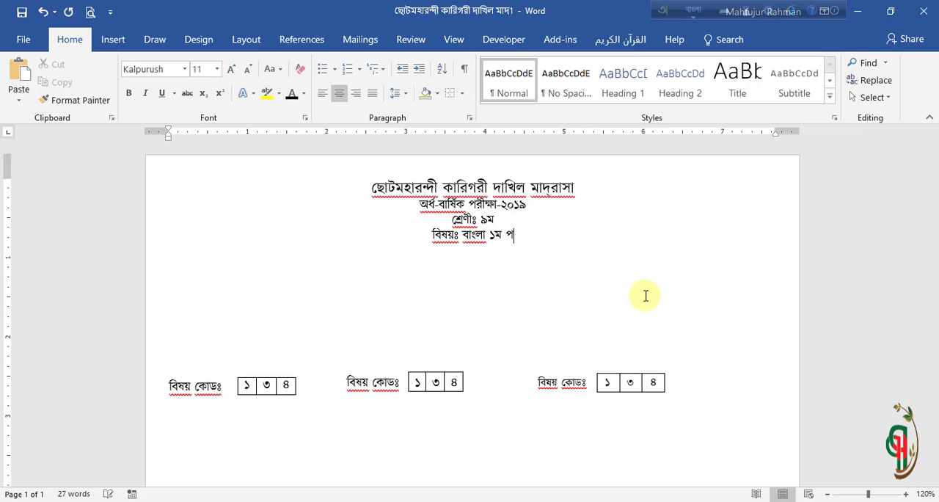
text(ত্র)
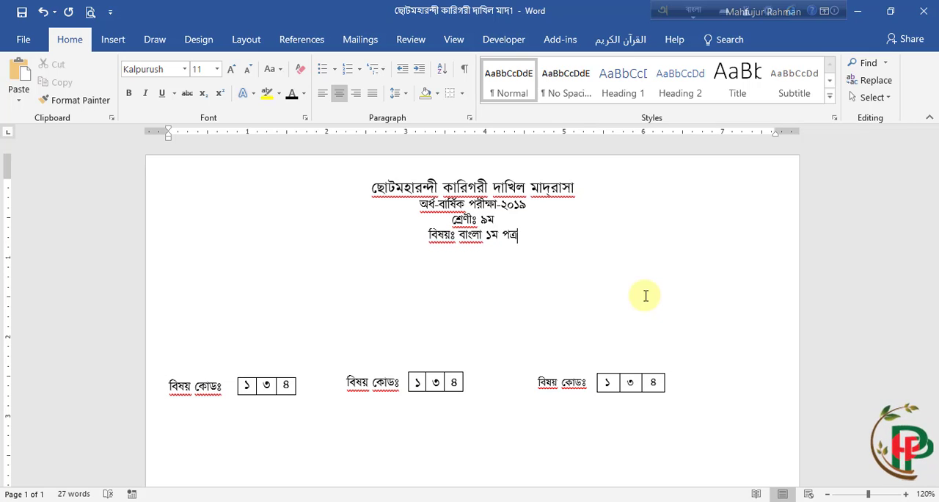
Step: Add the time line সময়ঃ ২,৩০ মিনিট below the subject line, using a comma between ২ and ৩০
key(Return)
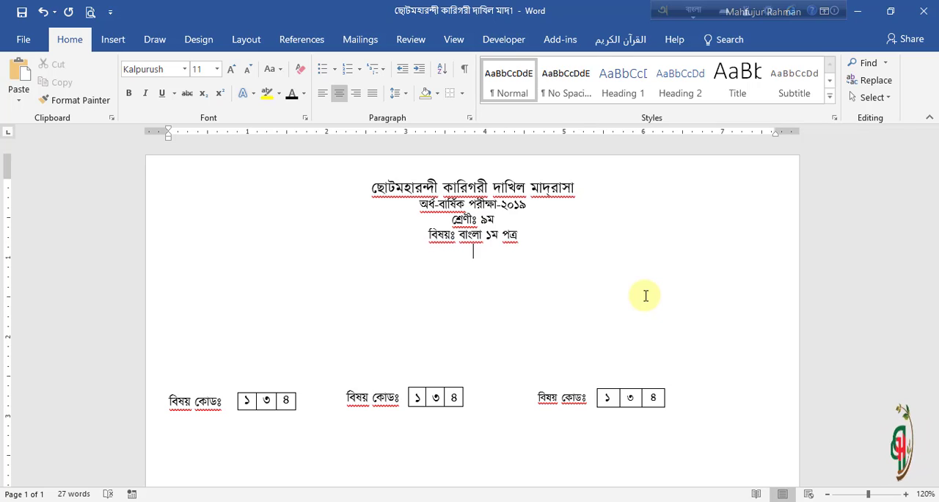
text(সময়)
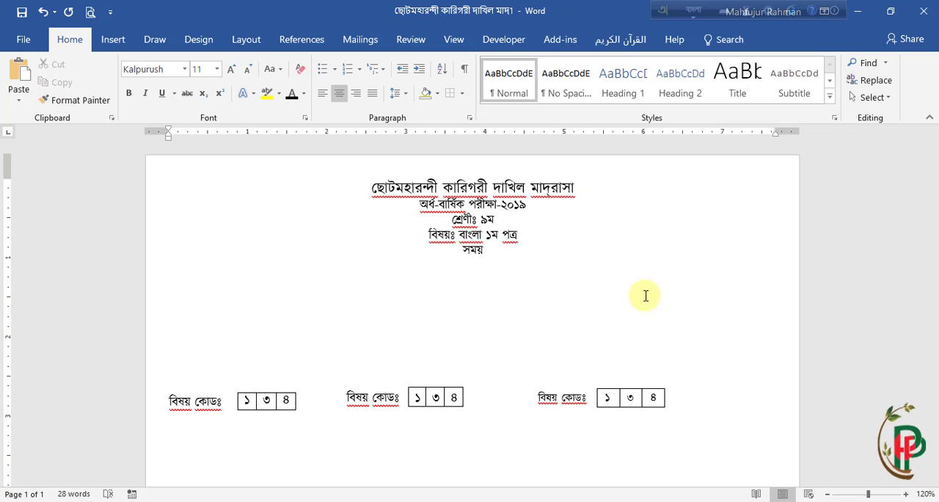
text(ঃ ২)
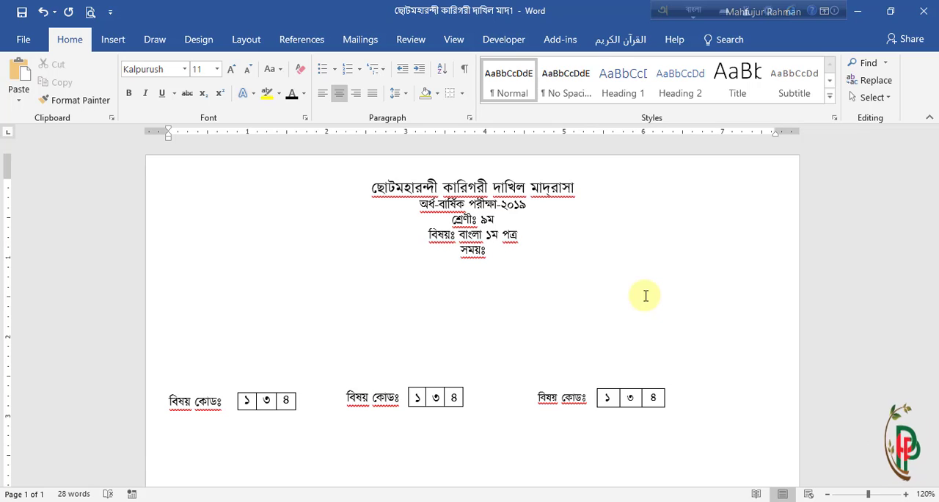
text(।)
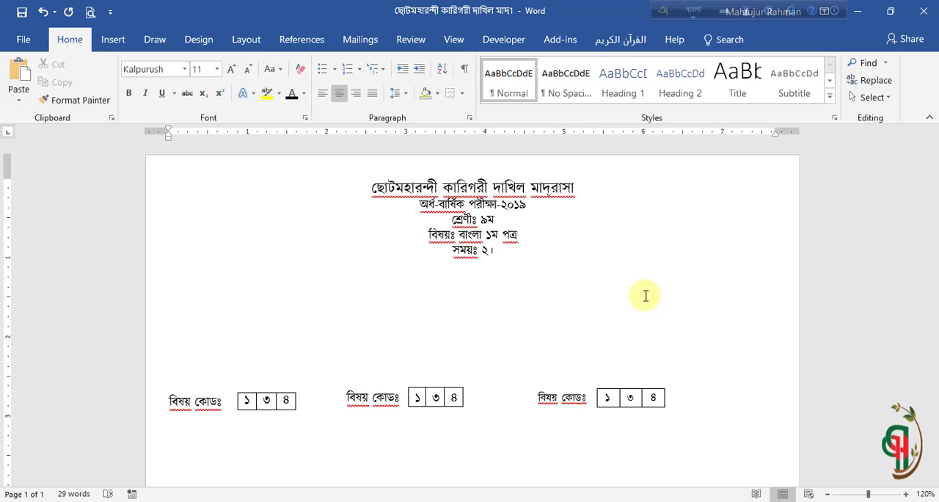
key(BackSpace)
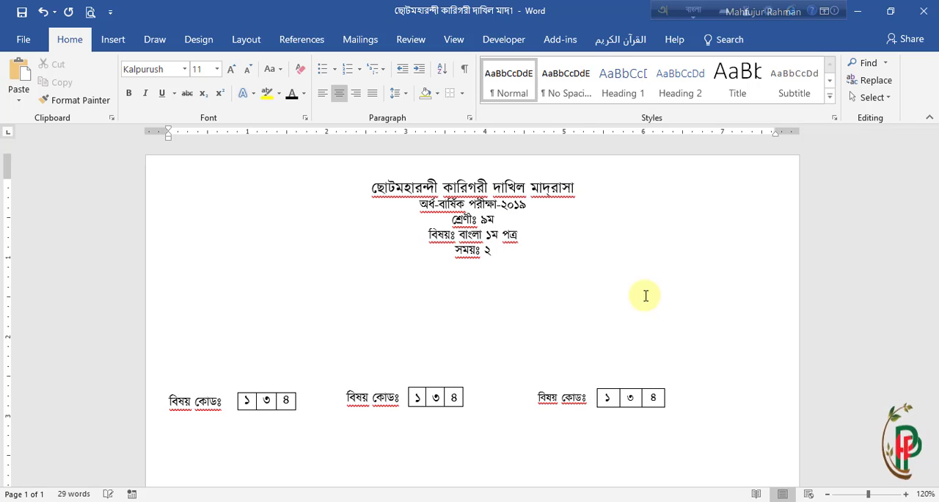
text(,)
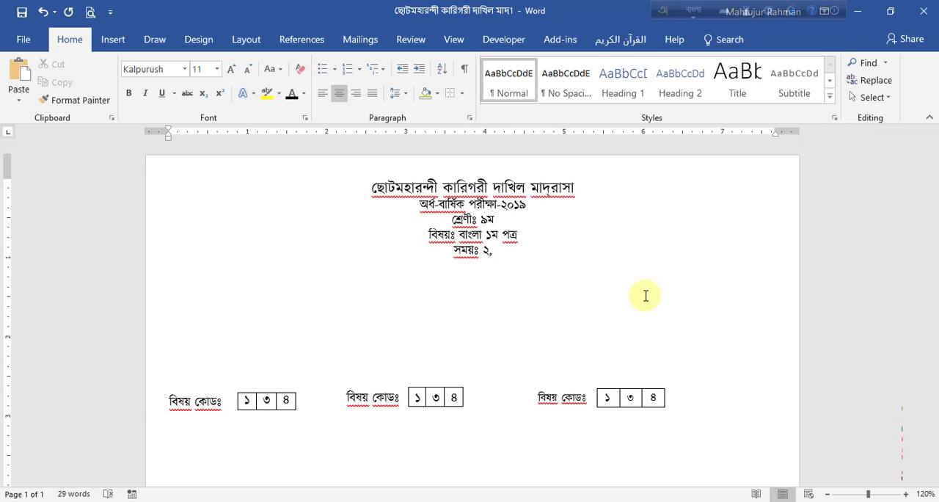
text(৩০)
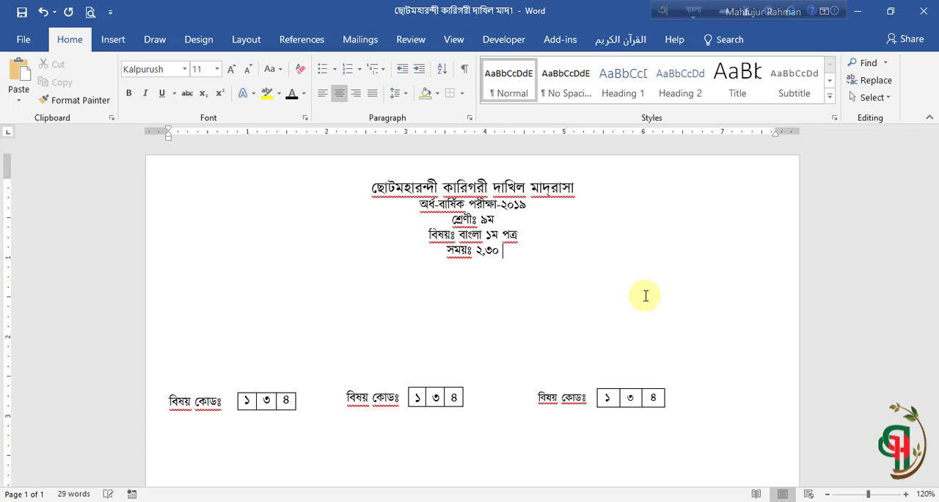
text( মিনিট)
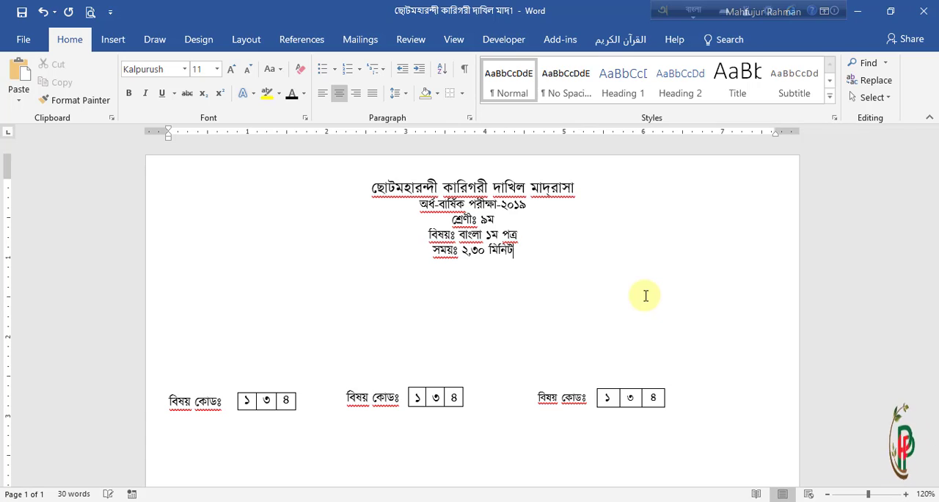
text( প)
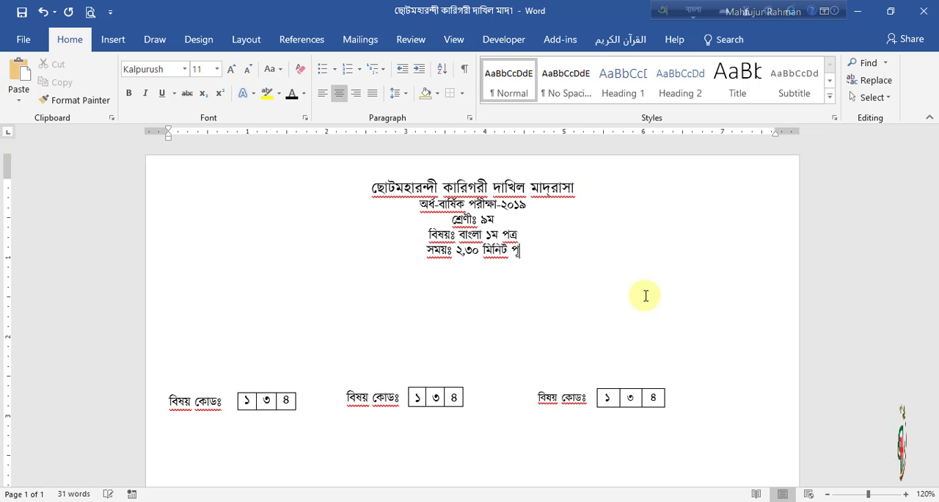
text(ূর্ণম)
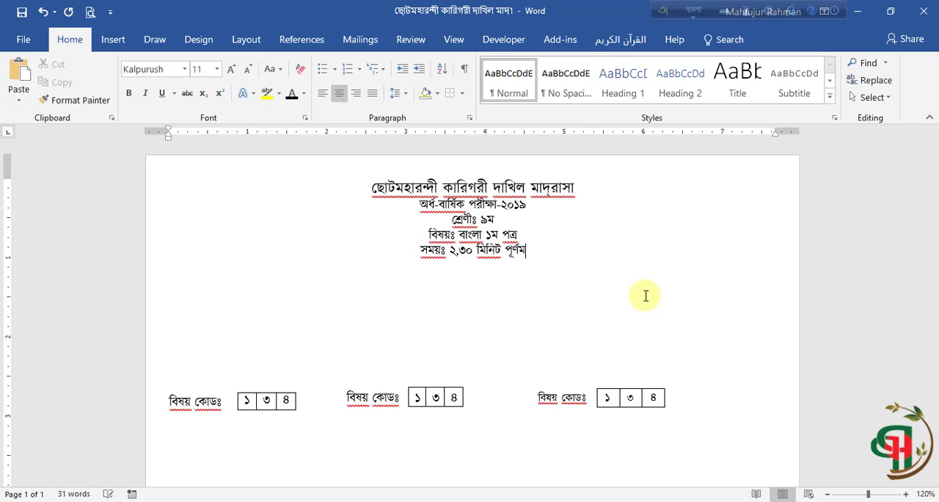
text(াণ)
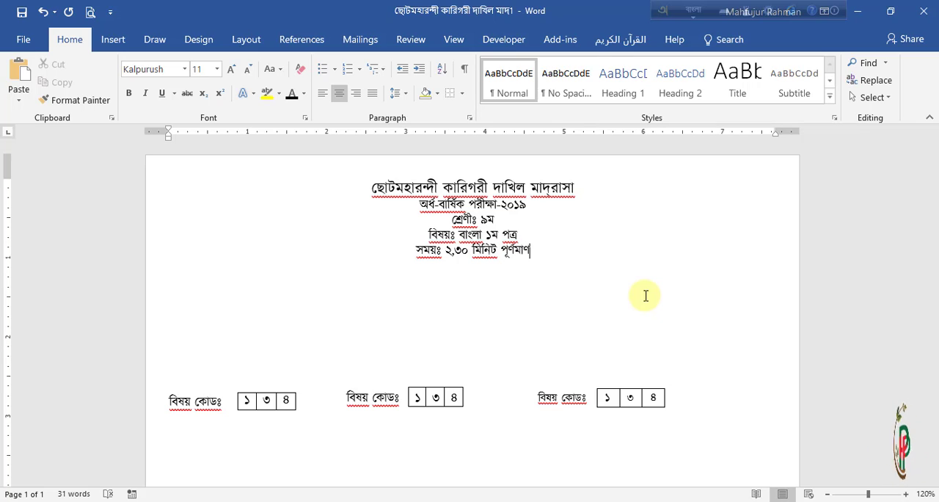
Step: Add the full marks পূর্ণমান-৭০ to the time line and space the time and marks out to opposite margins
key(BackSpace)
text(ন)
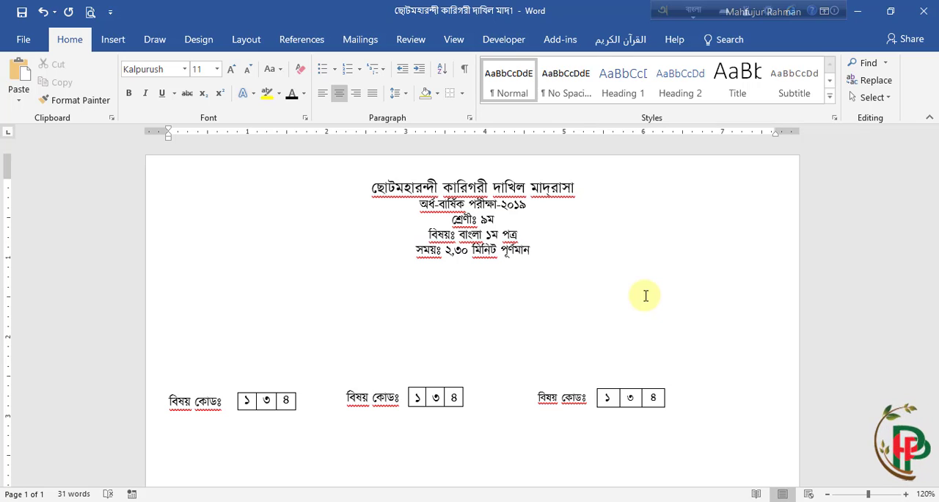
text(-)
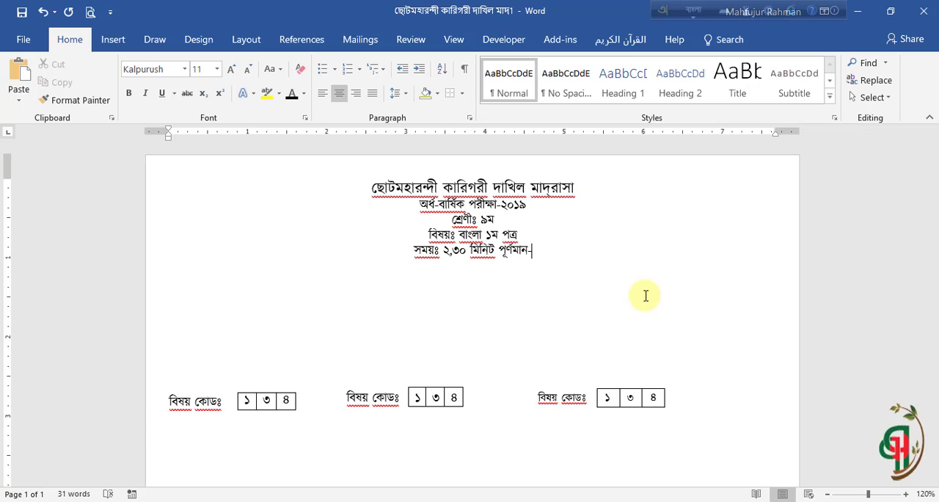
text(৭০)
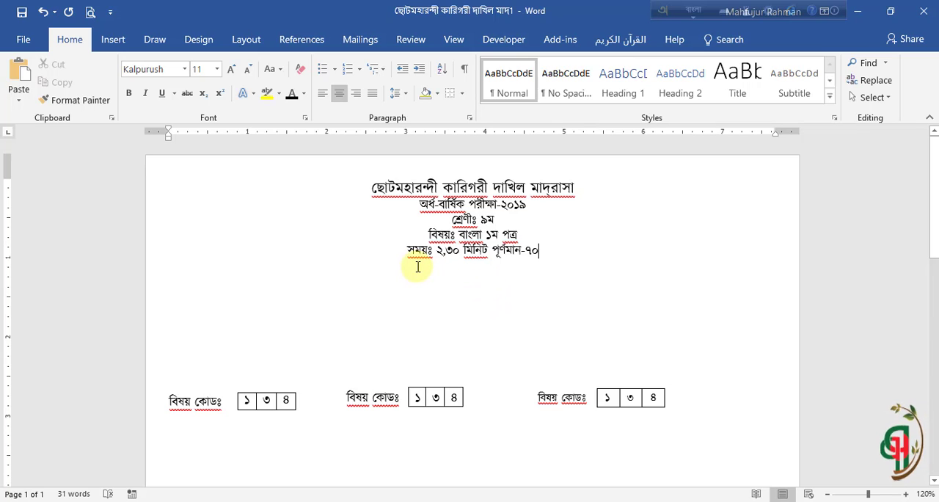
double_click(474, 250)
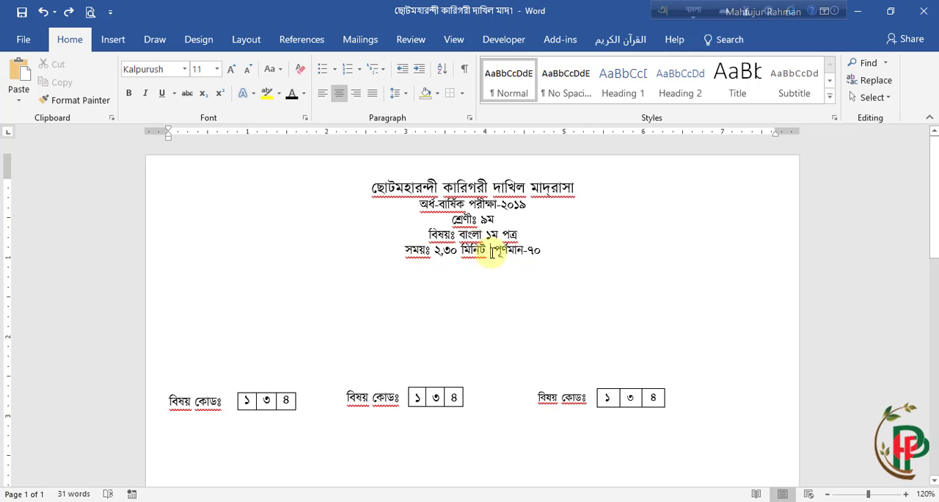
click(490, 250)
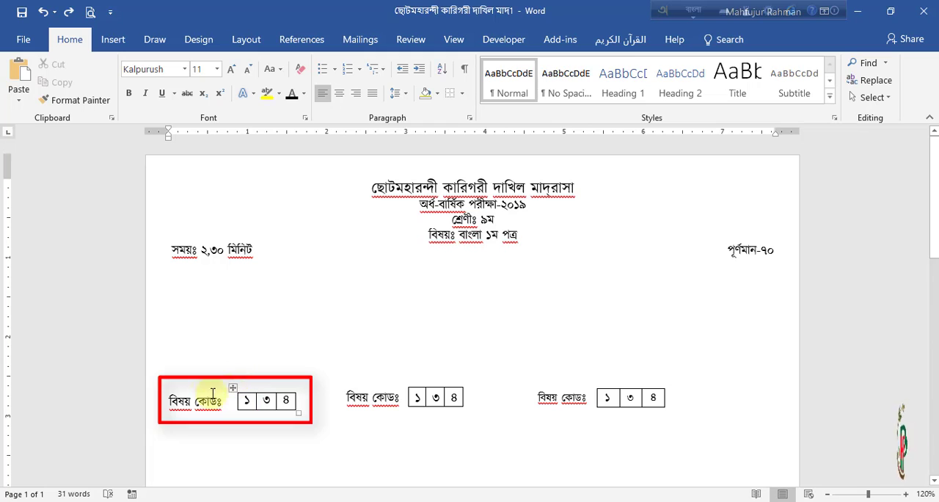
Step: Try to move the first three-digit code table beside the exam title and transfer its বিষয় কোডঃ label from the page body into the heading
click(233, 387)
drag(328, 369, 685, 195)
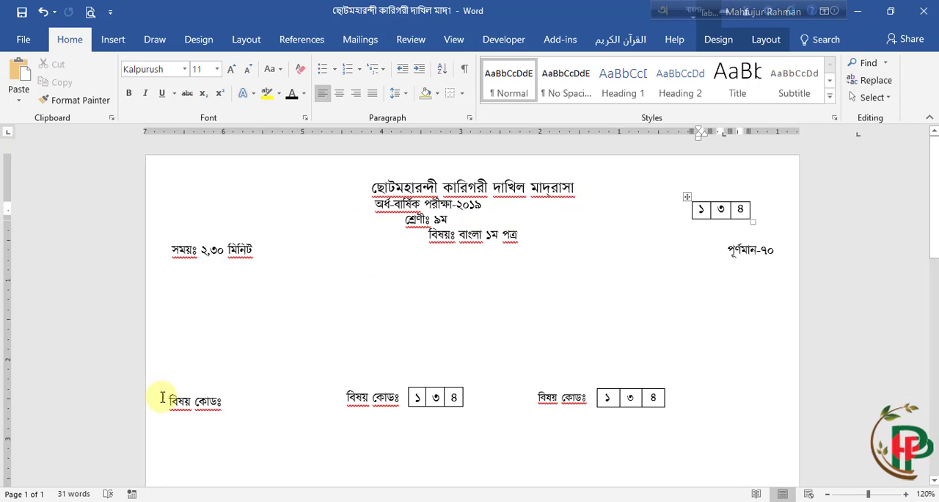
drag(164, 400, 227, 402)
key(ctrl+c)
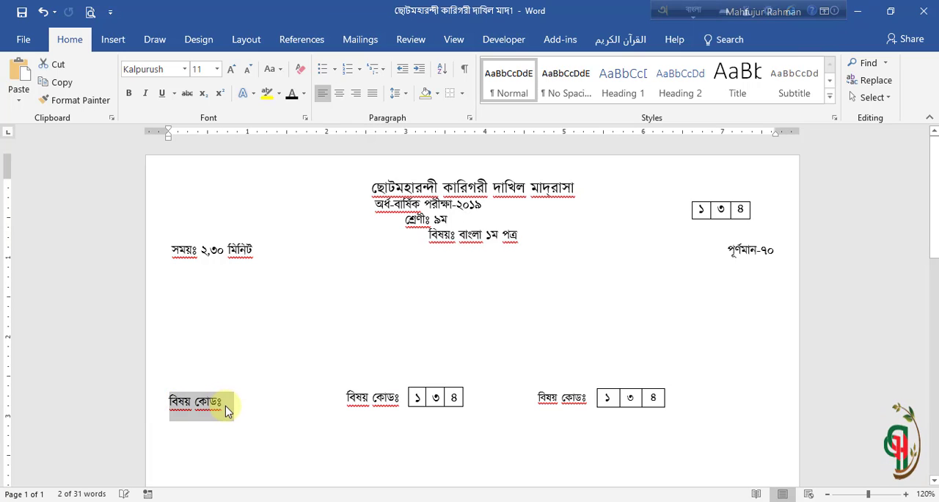
key(Delete)
click(635, 211)
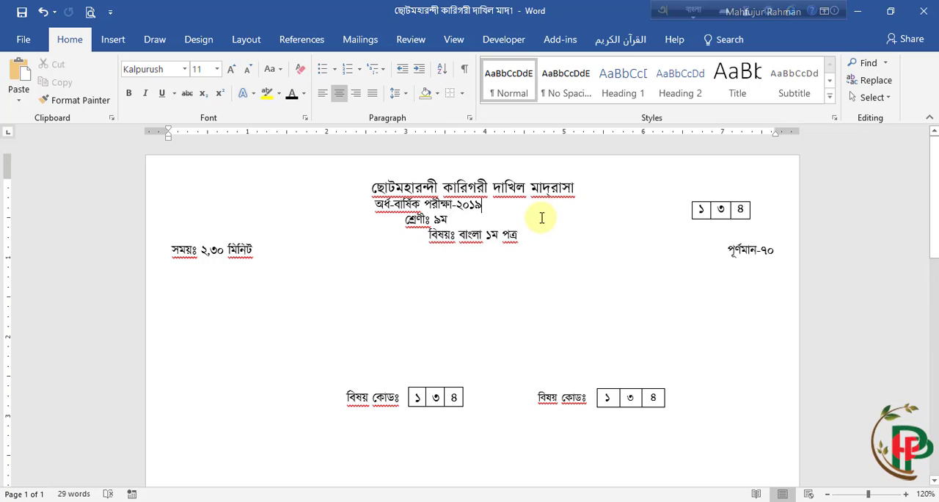
key(ctrl+v)
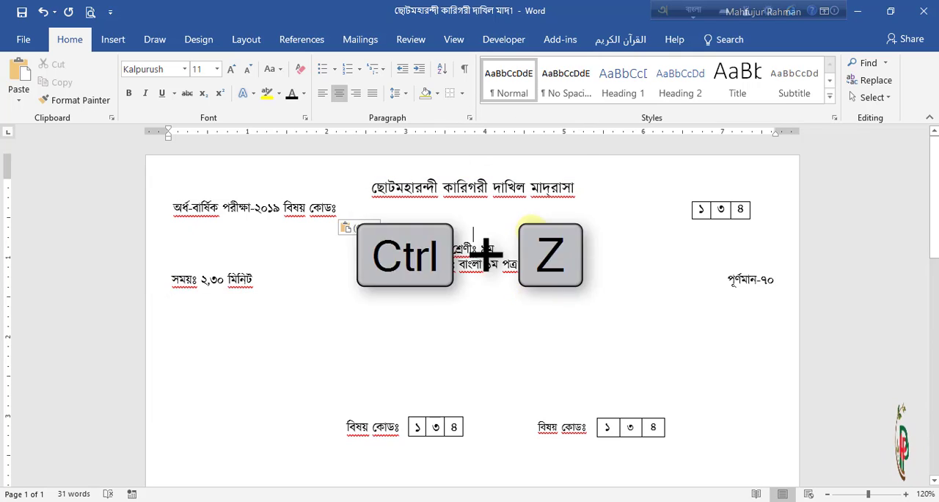
Step: Undo the label paste, the label deletion and the first code table's move
key(ctrl+z)
key(ctrl+z)
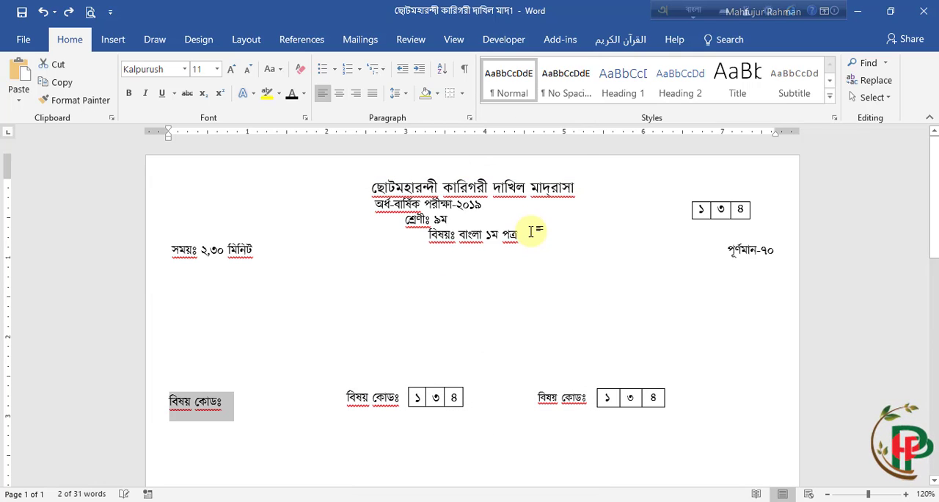
key(ctrl+z)
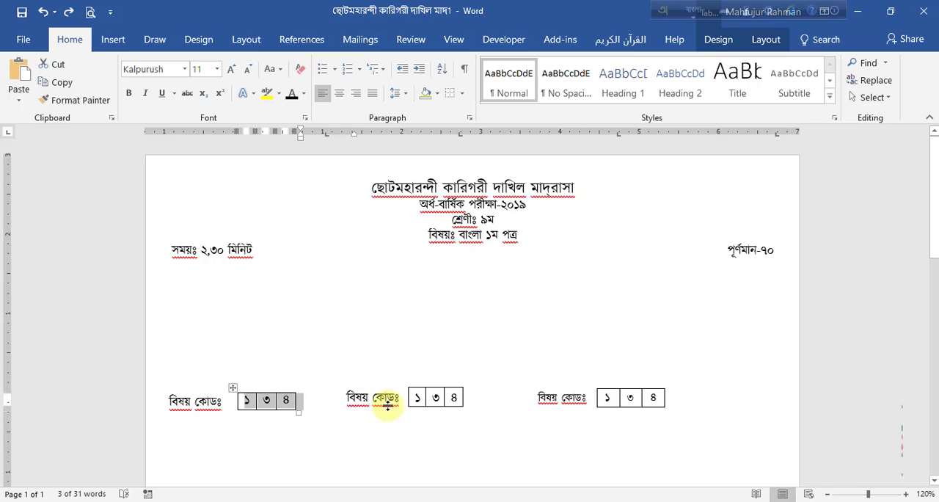
Step: Try moving the second code table, with its built-in বিষয় কোডঃ label, beside the heading lines, and undo the move
click(369, 399)
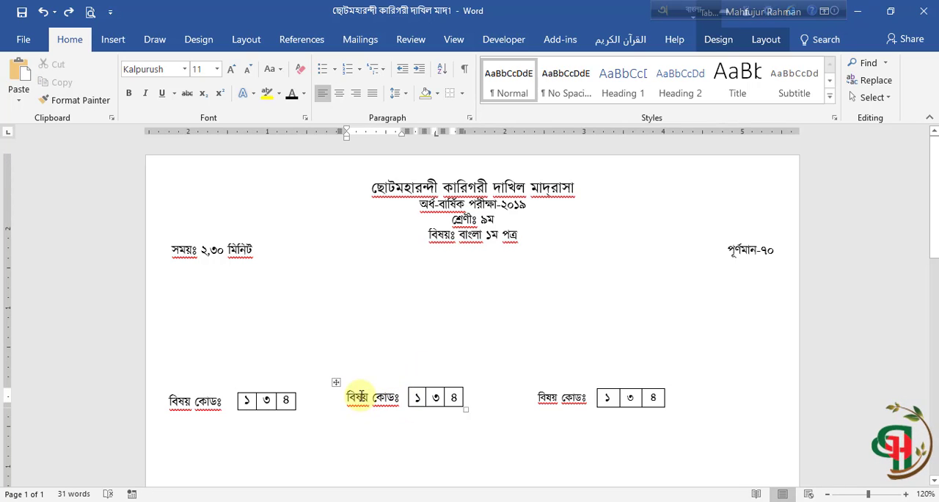
drag(337, 386, 623, 191)
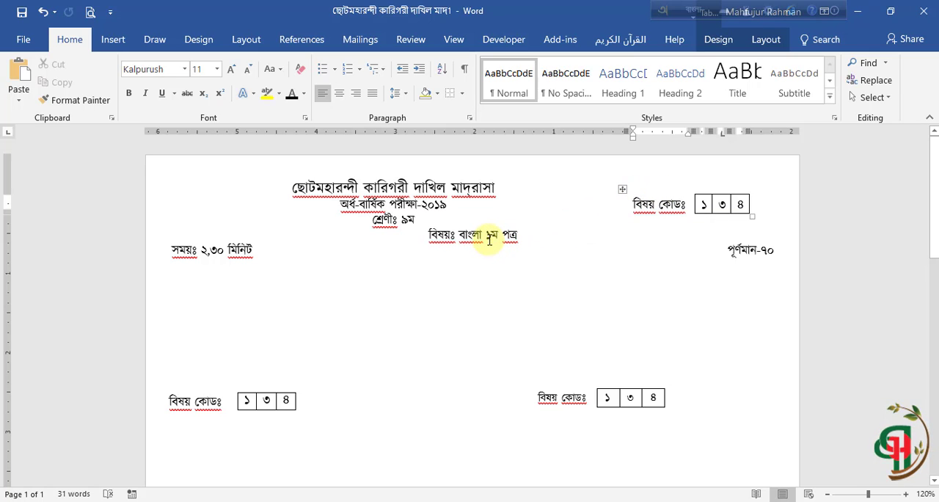
key(ctrl+z)
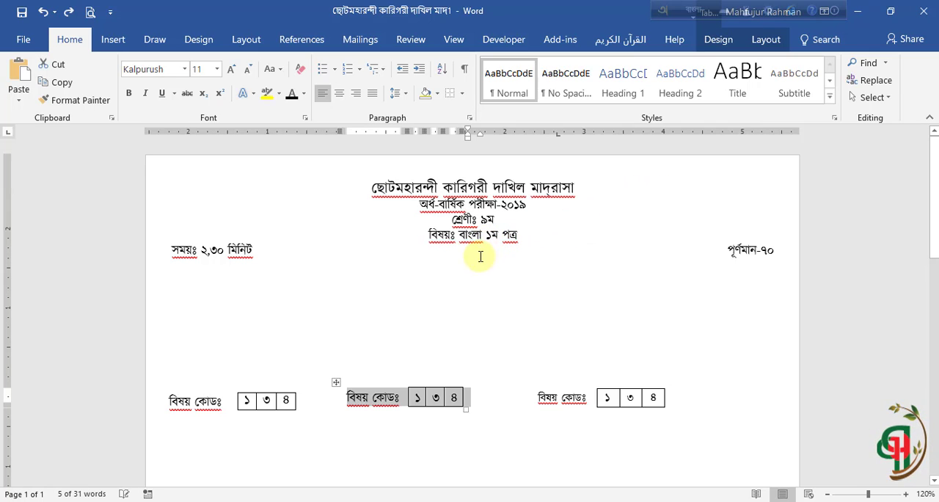
Step: Move the third, grouped বিষয় কোডঃ box beside the exam heading and reposition it in the blank area below পূর্ণমান-৭০
click(561, 397)
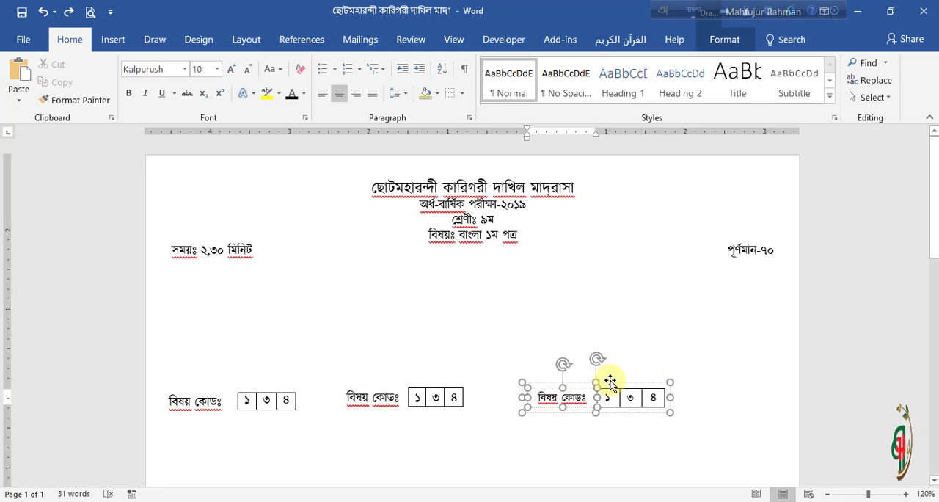
drag(609, 381, 706, 196)
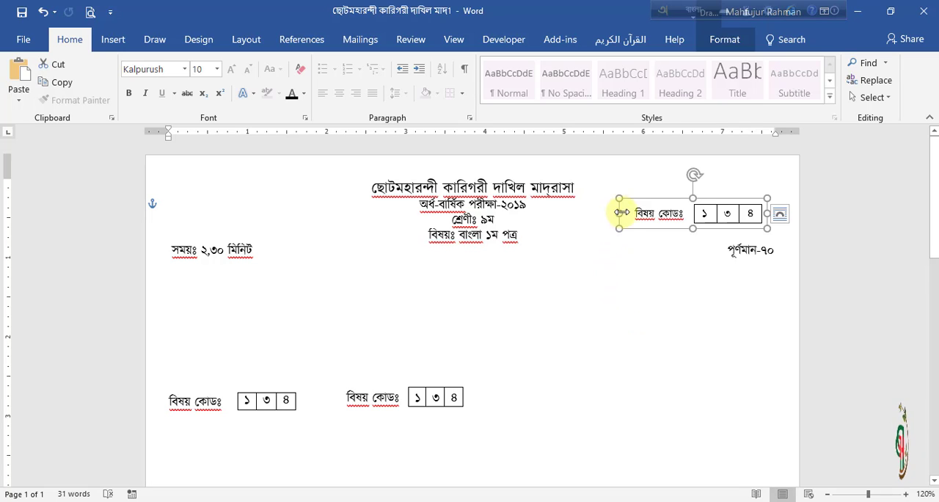
drag(645, 202, 650, 178)
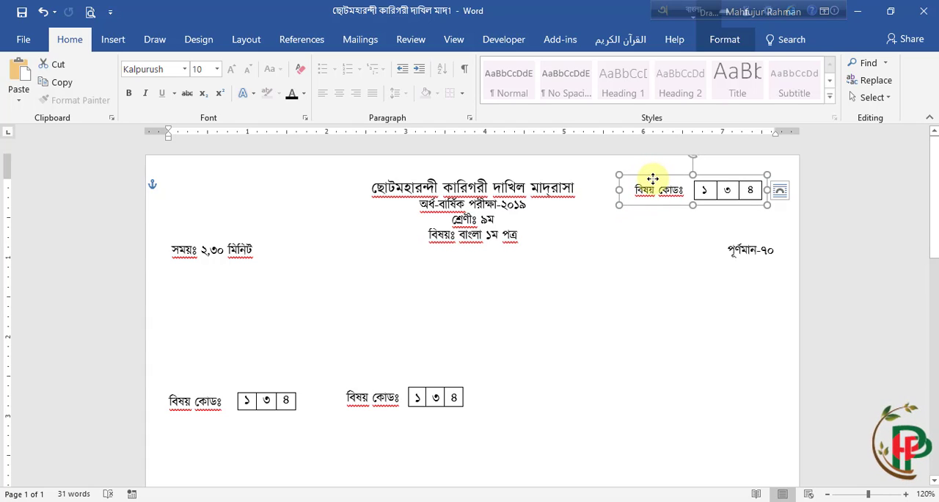
drag(660, 176, 663, 186)
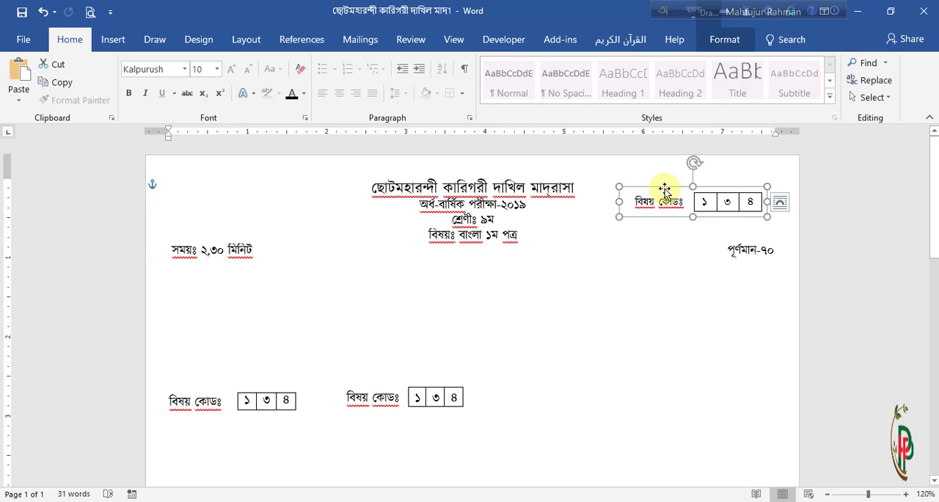
drag(621, 205, 612, 319)
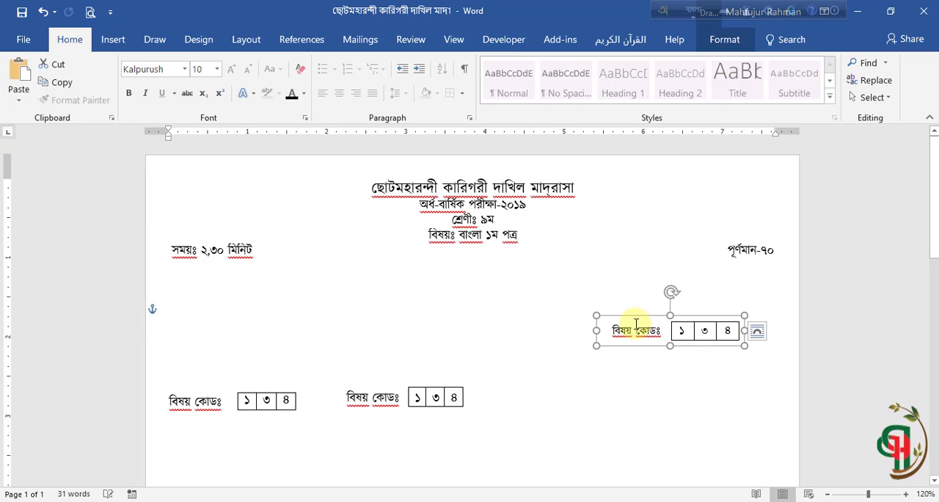